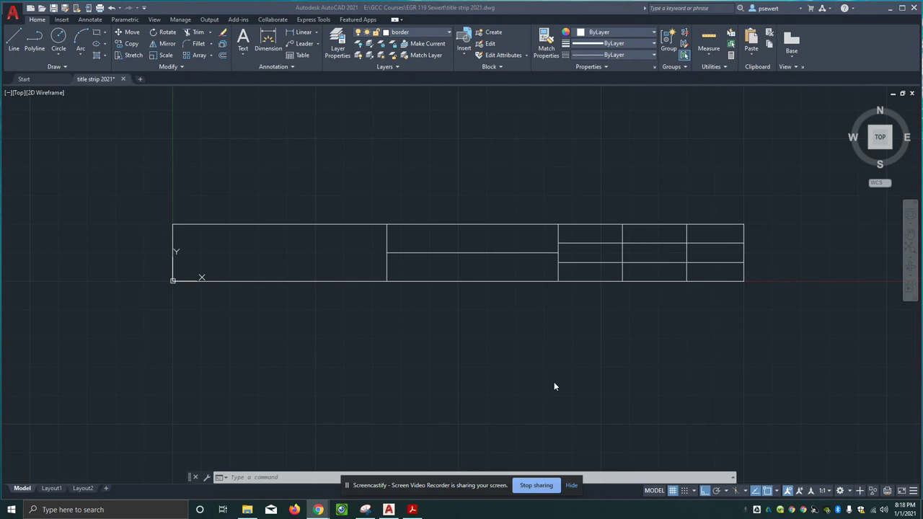
Check the Title Strip.pdf sheet, make style1 the current text style, then bring the PDF back.
click(412, 510)
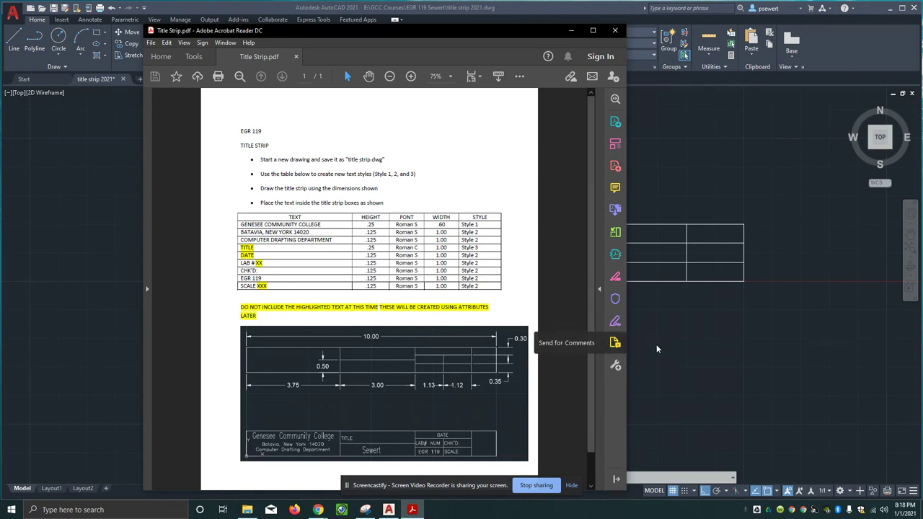
click(687, 157)
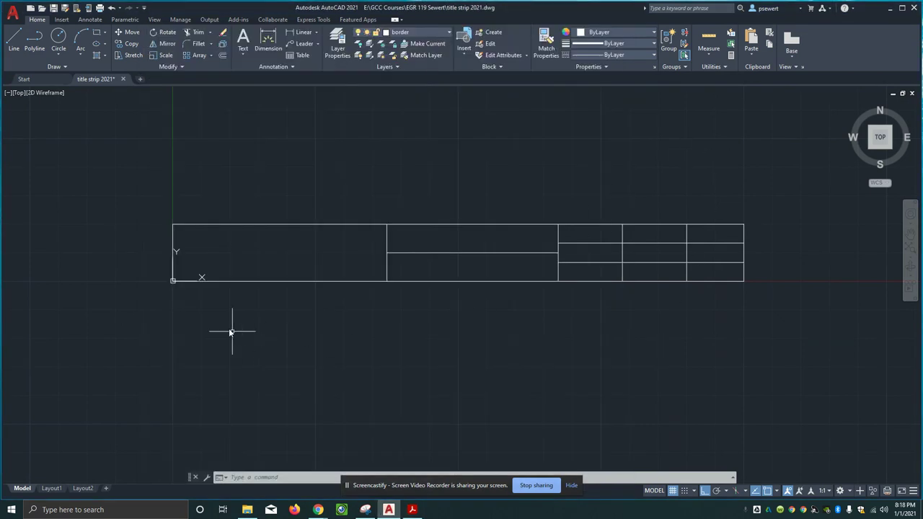
click(273, 67)
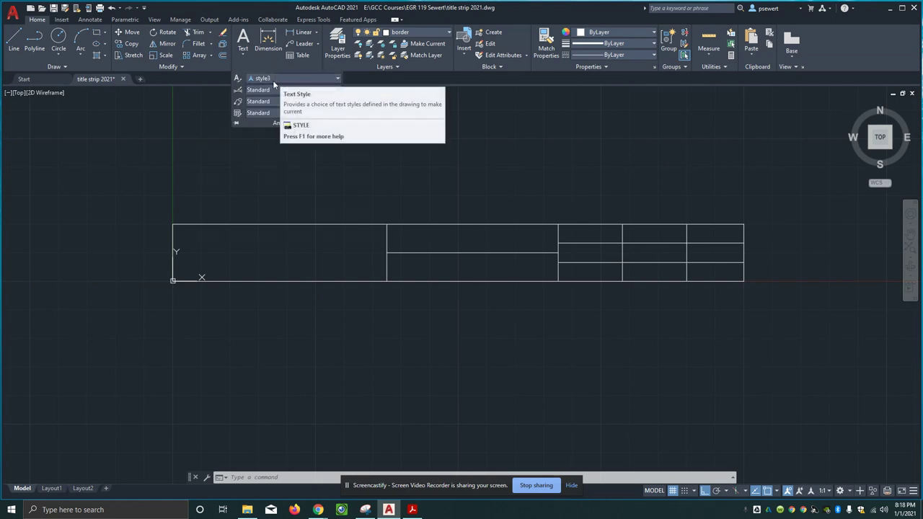
click(417, 103)
key(Escape)
key(Escape)
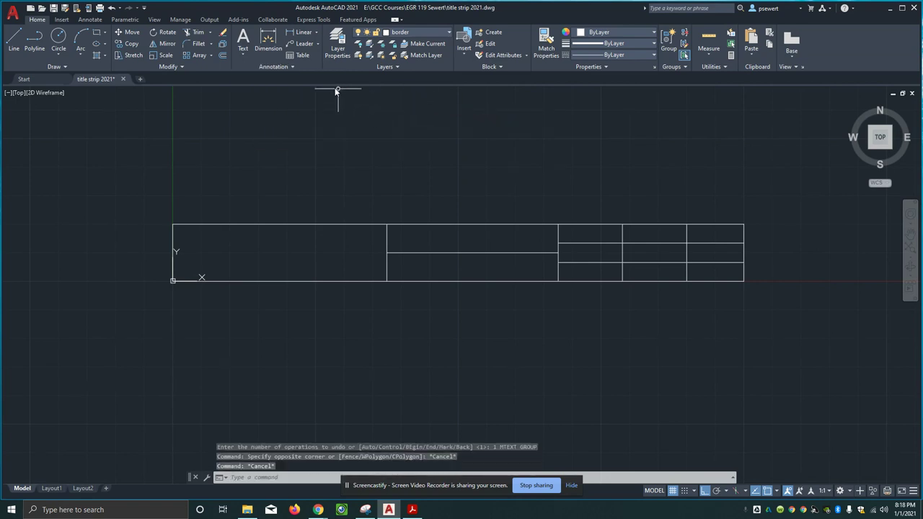
click(273, 67)
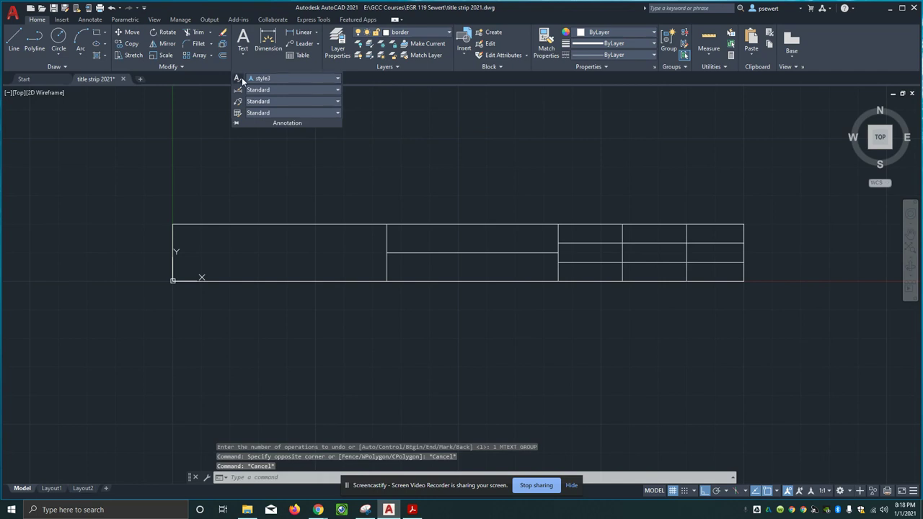
click(254, 77)
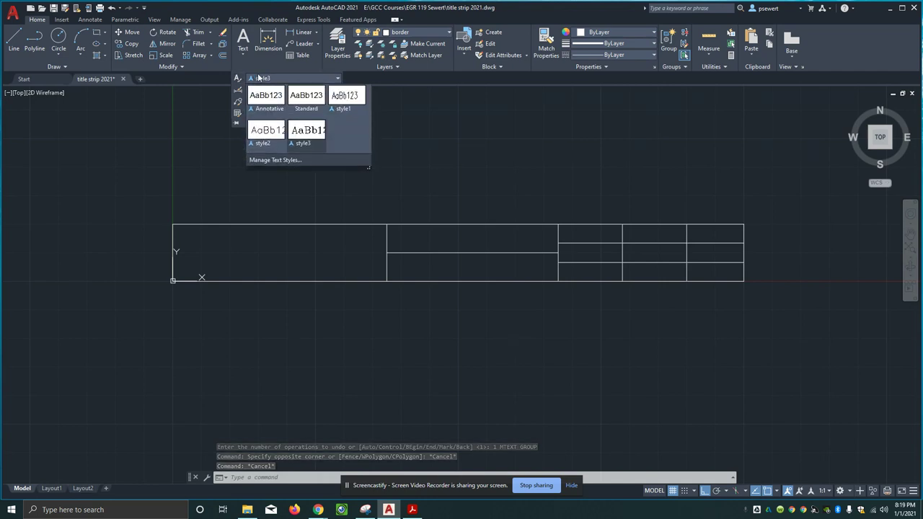
click(345, 99)
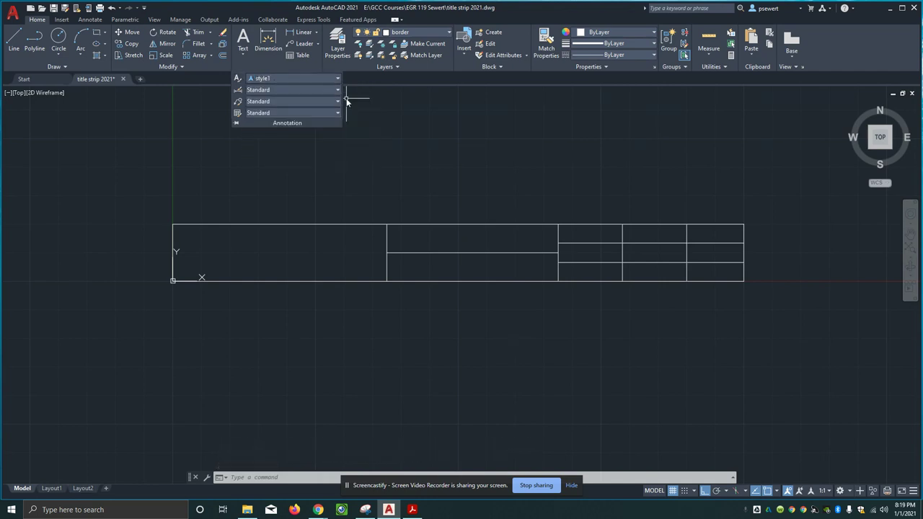
click(412, 510)
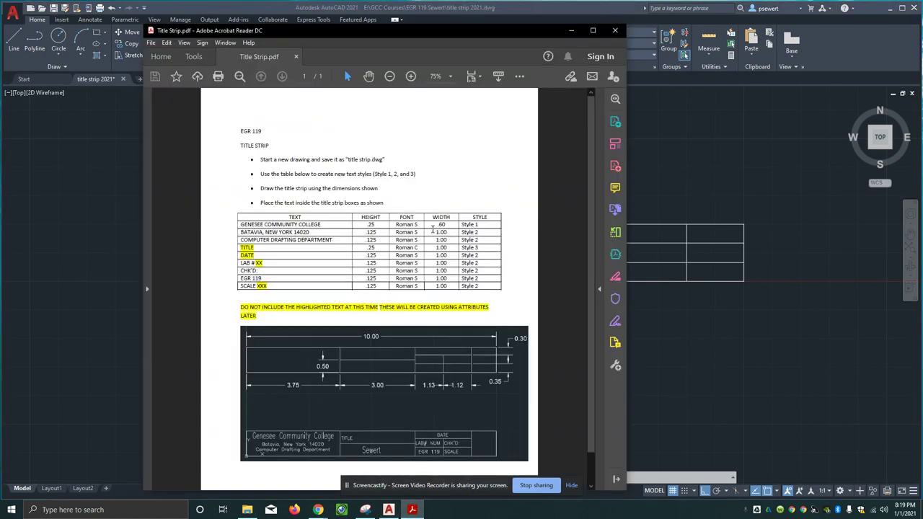
Back in the drawing, start Multiline Text with its first corner at the left box's intersection.
click(689, 182)
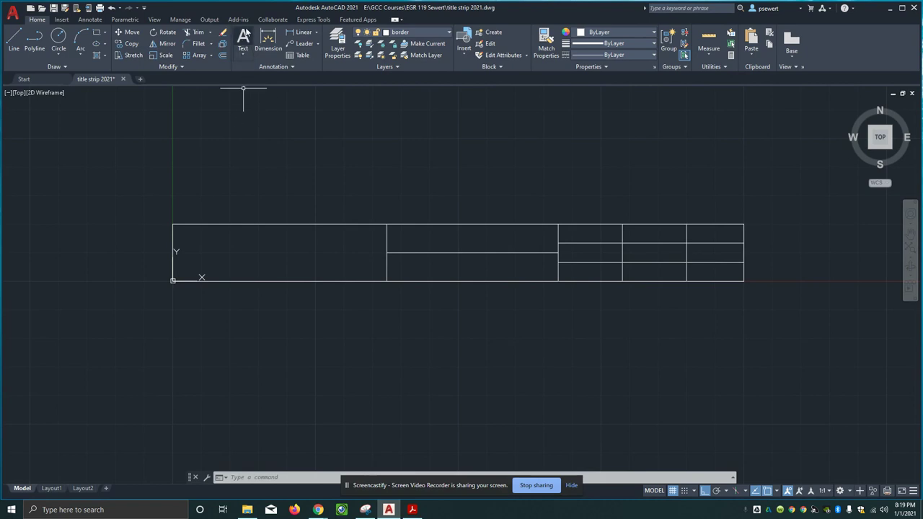
click(243, 36)
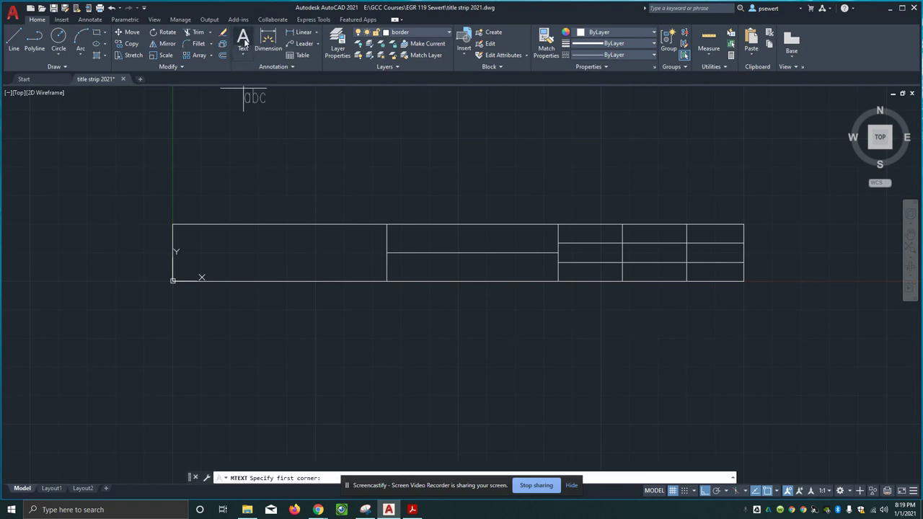
click(245, 55)
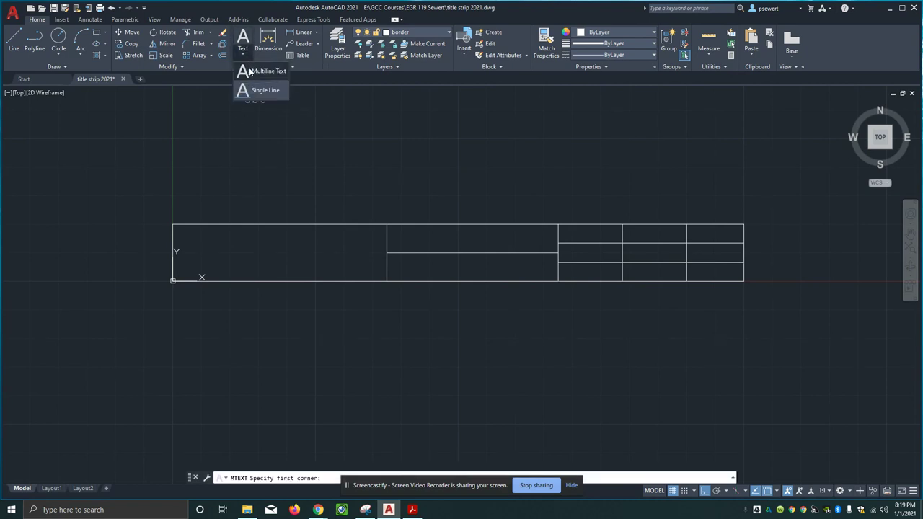
click(253, 70)
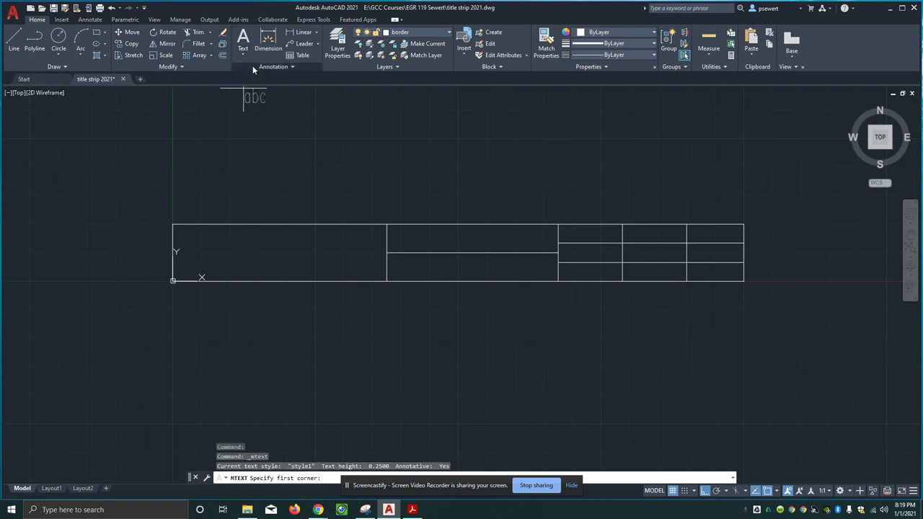
click(387, 253)
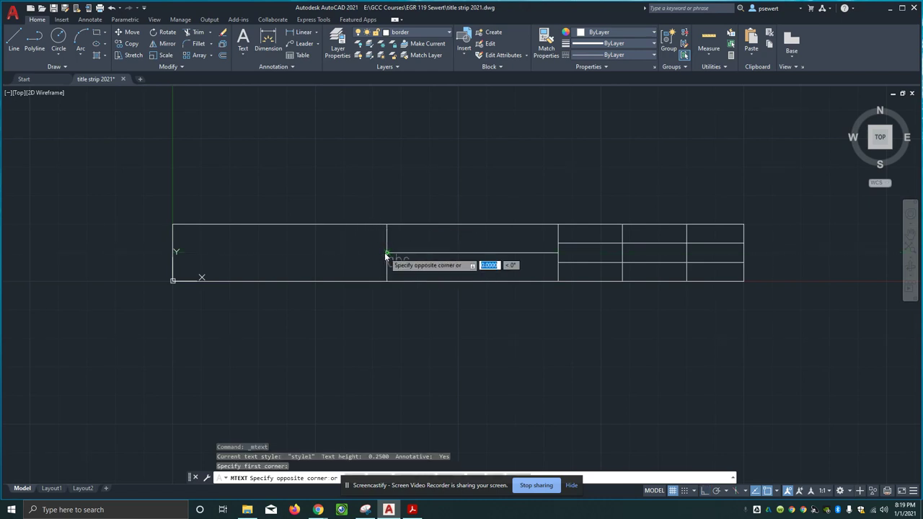
Write 'GENESEE COMMUNITY COLLEGE' with Top Center justification across the top of the left box.
click(174, 224)
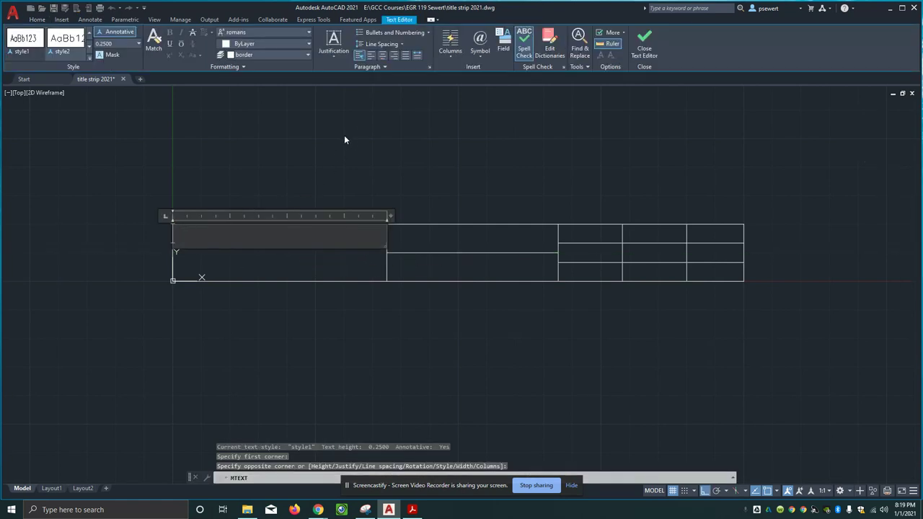
click(338, 52)
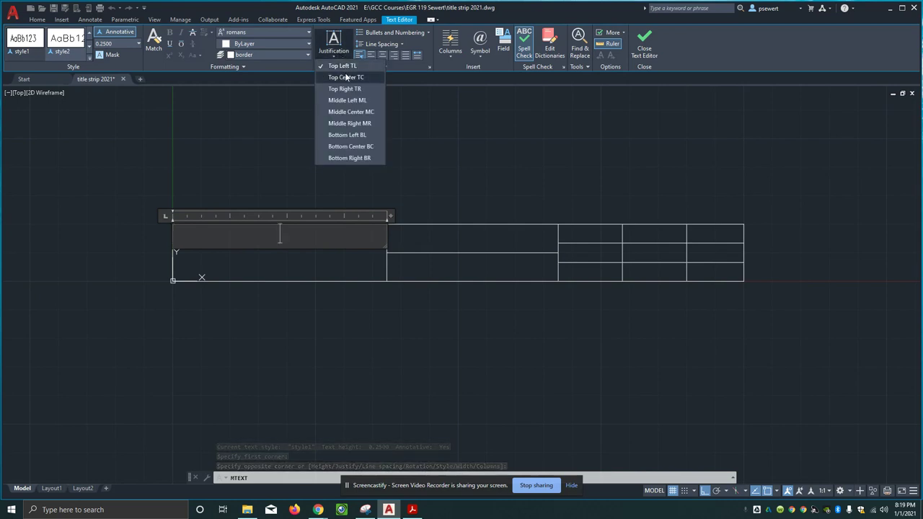
click(347, 77)
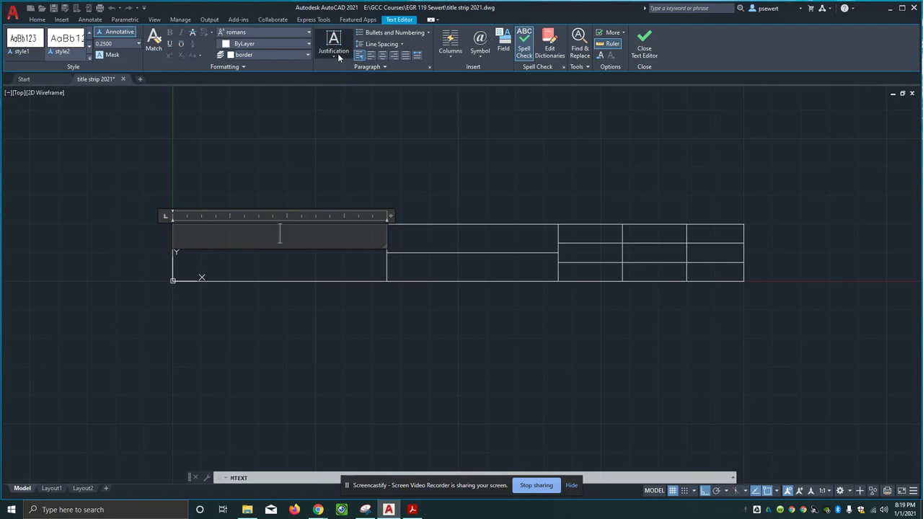
click(337, 54)
click(336, 78)
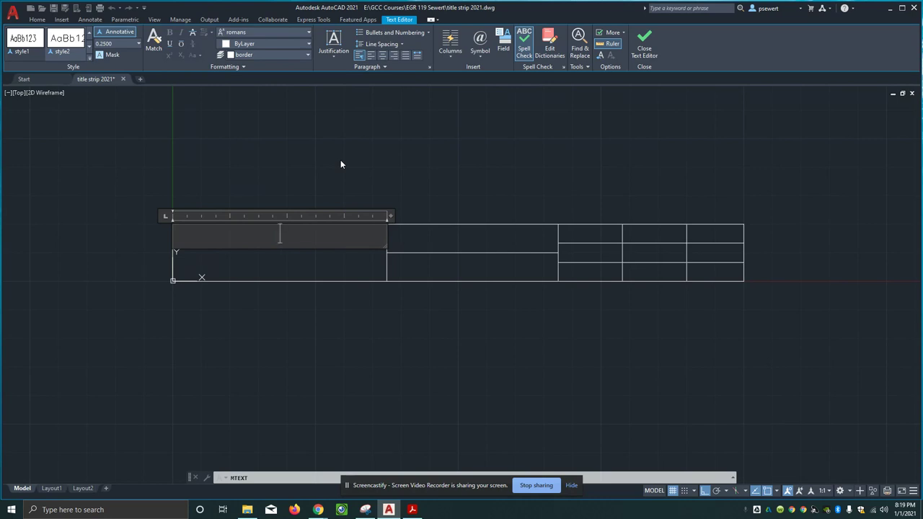
text(G)
text(ESEE)
key(BackSpace)
key(BackSpace)
key(BackSpace)
text(NESEE)
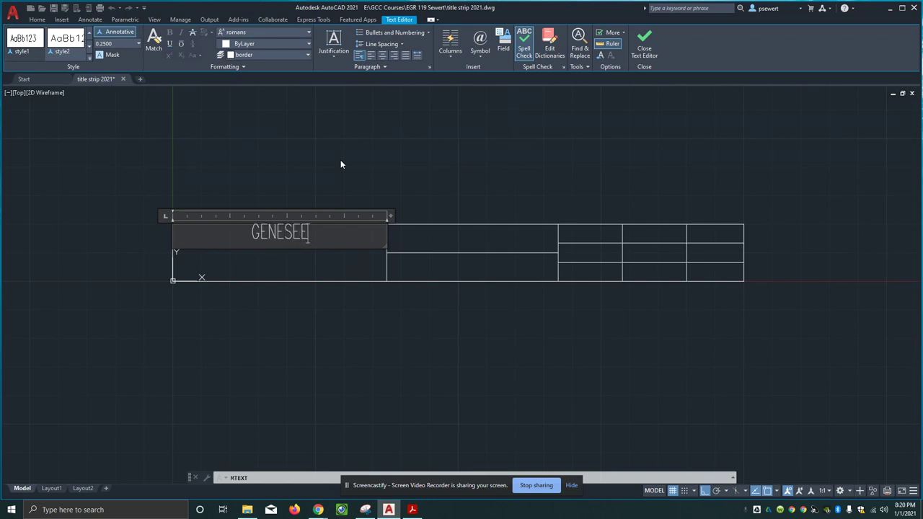
text( COMMUN)
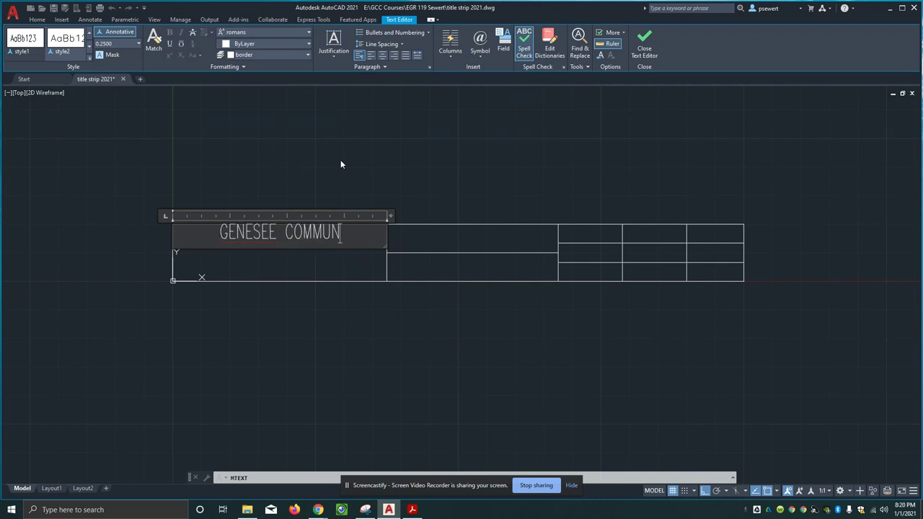
text(ITY)
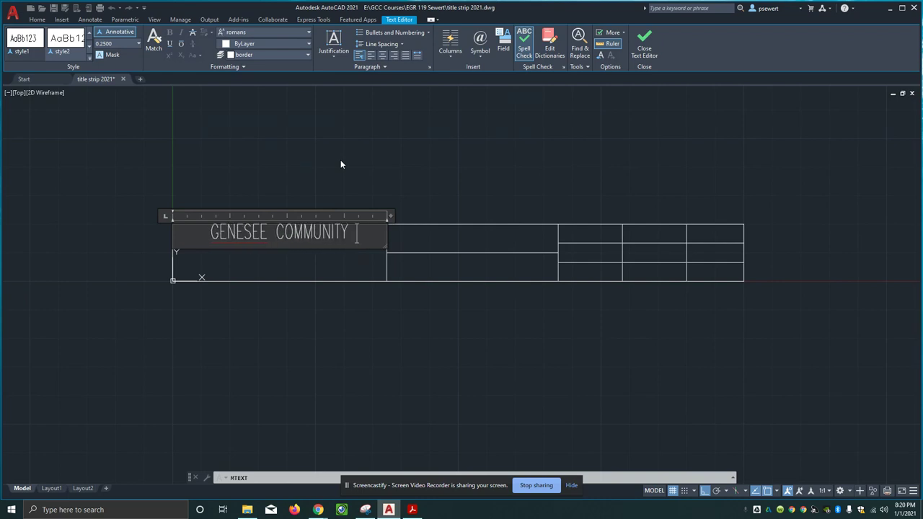
text( COLLE)
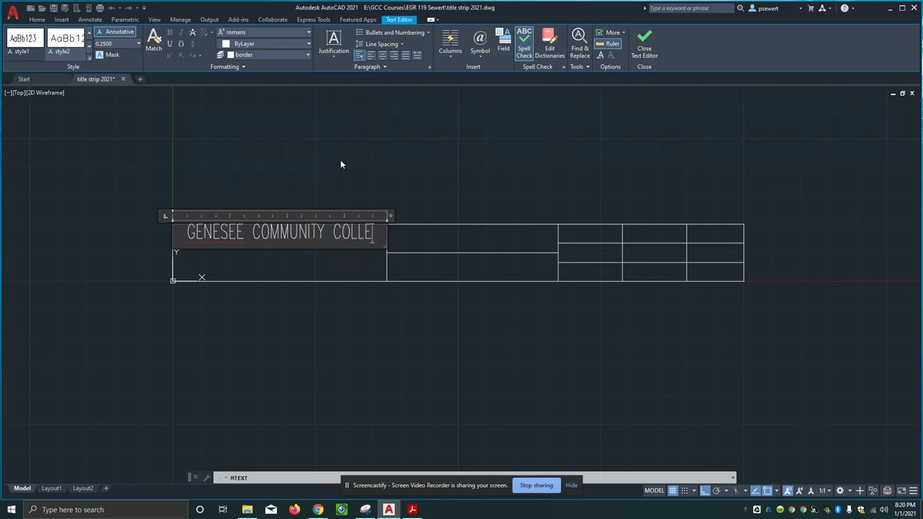
text(GE)
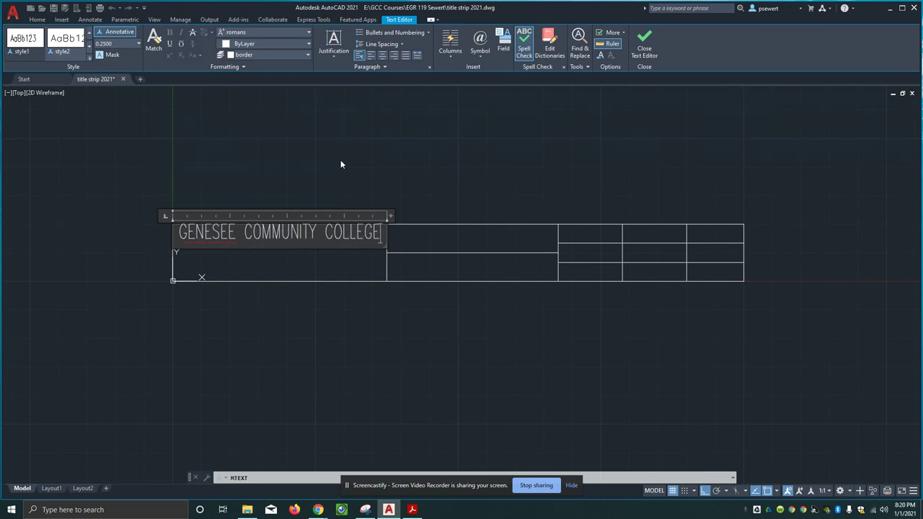
Close the text editor to finish the college text and clear leftover prompts.
click(643, 52)
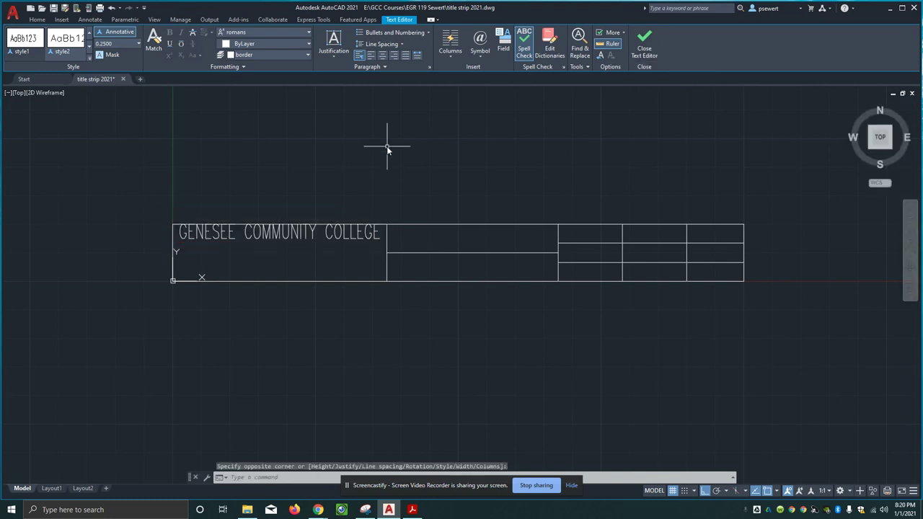
key(Escape)
key(Escape)
key(Escape)
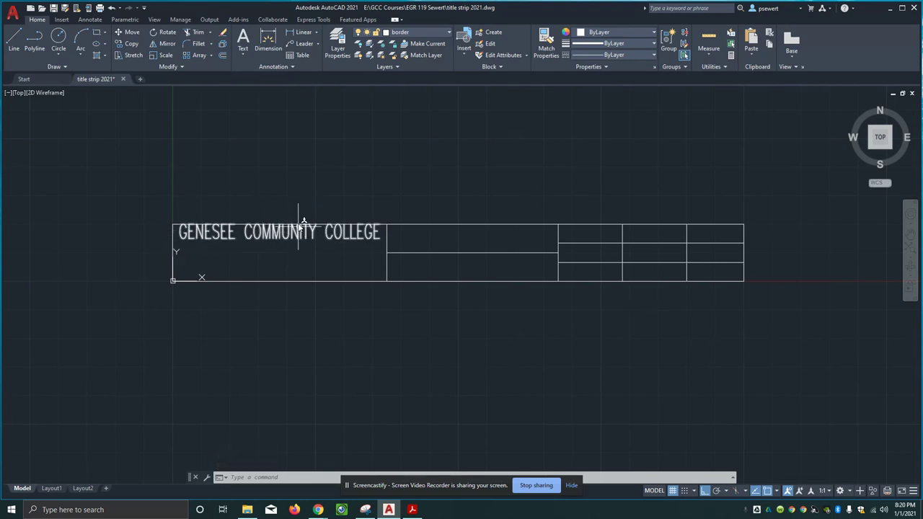
key(Escape)
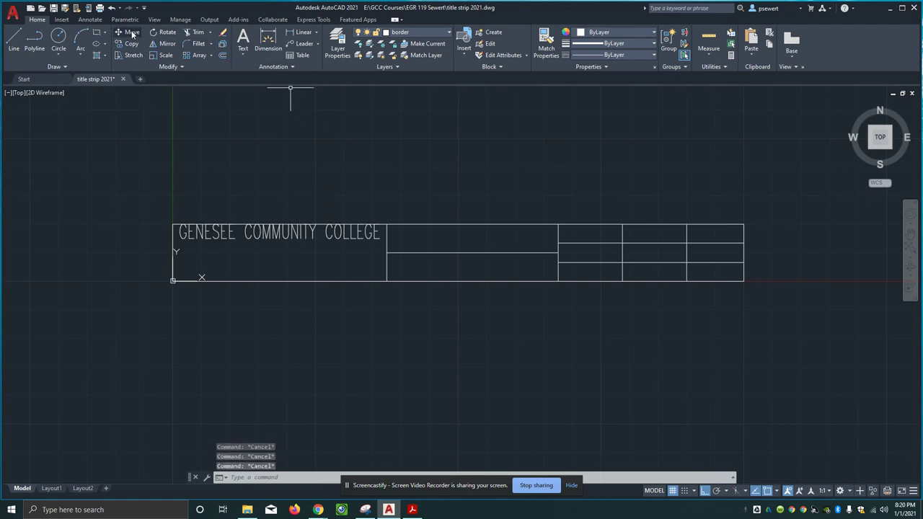
Start moving the college text from a picked base point, with Ortho toggled off.
click(131, 31)
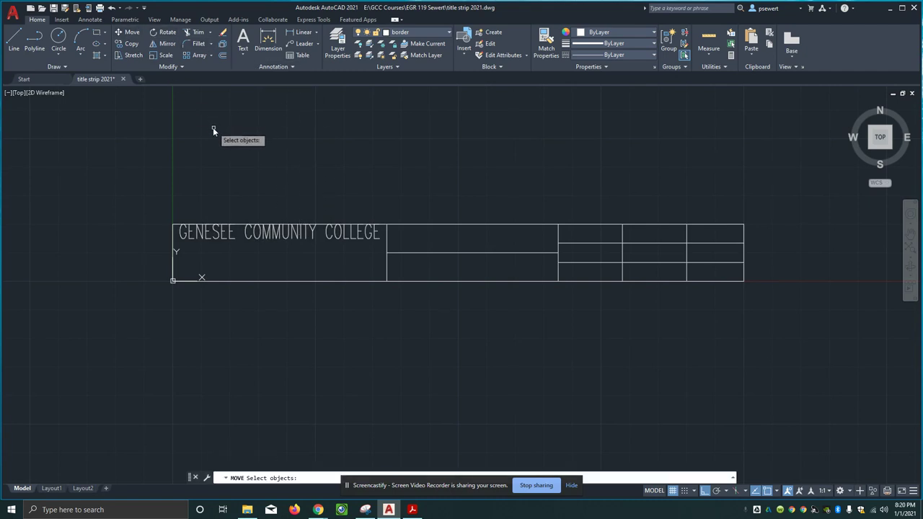
click(293, 235)
key(Return)
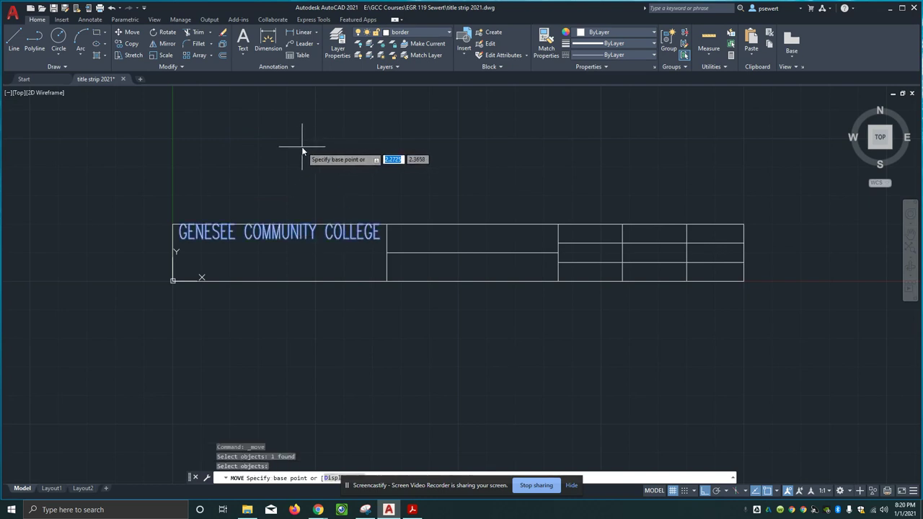
click(296, 147)
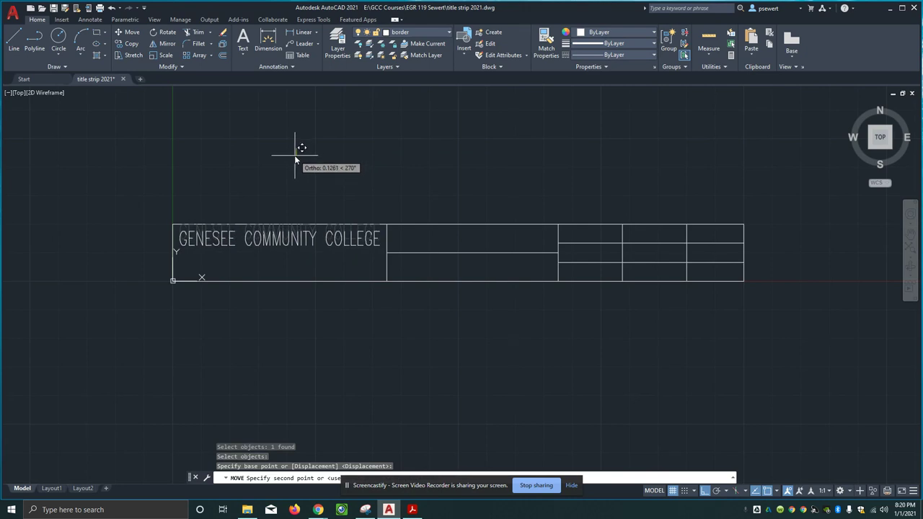
key(F8)
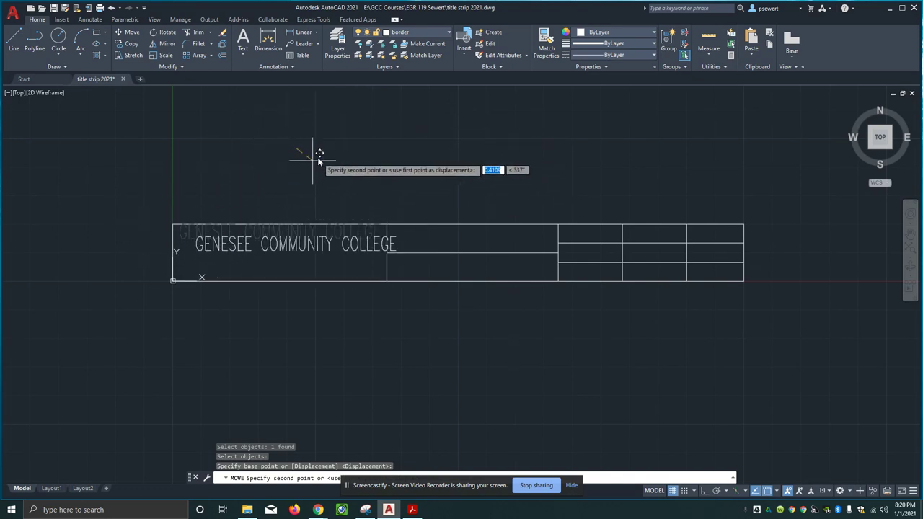
With Ortho on, shift the college text 0.125 down, then bring up Title Strip.pdf.
key(F8)
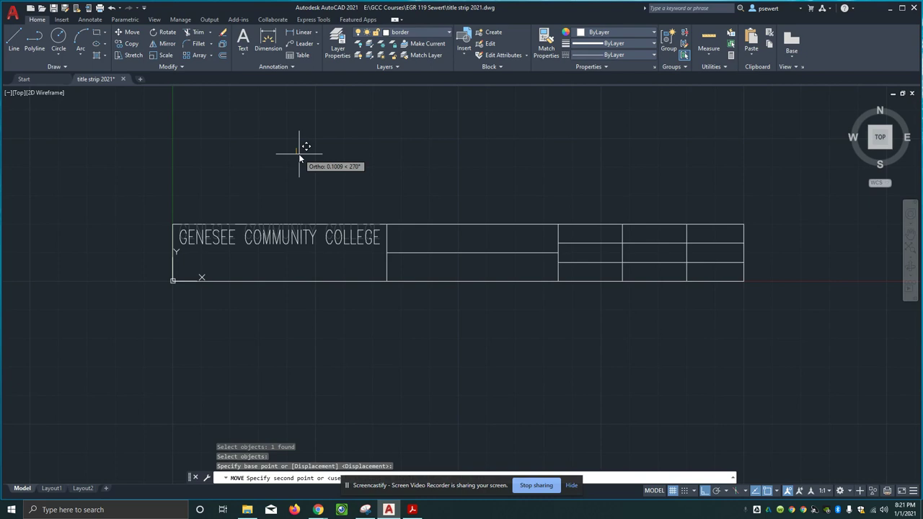
text(.125)
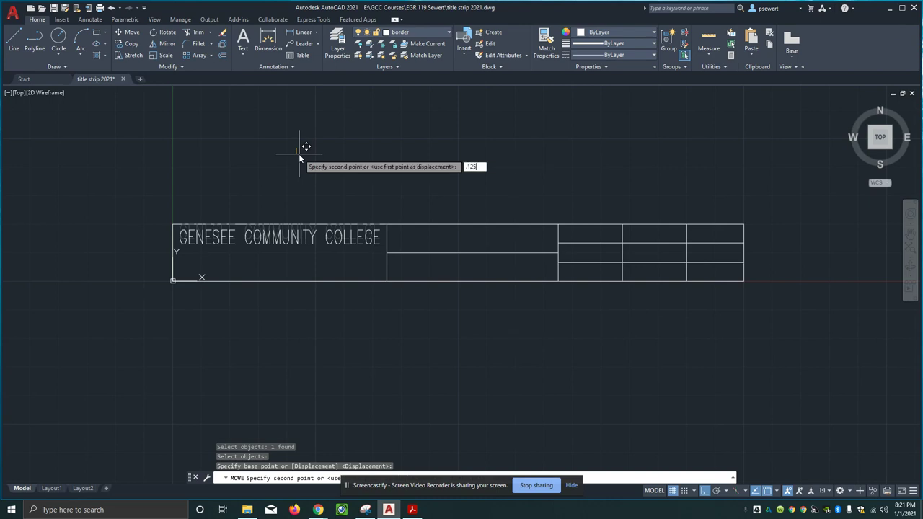
key(Return)
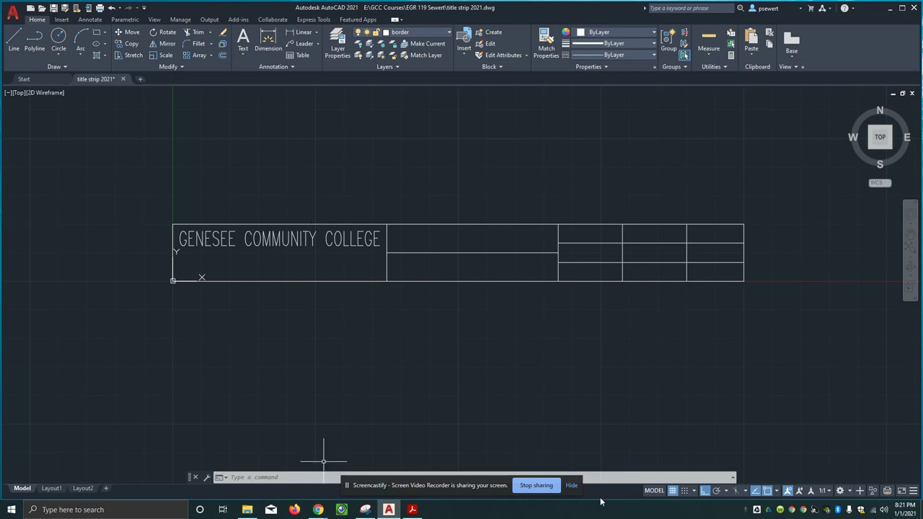
click(411, 510)
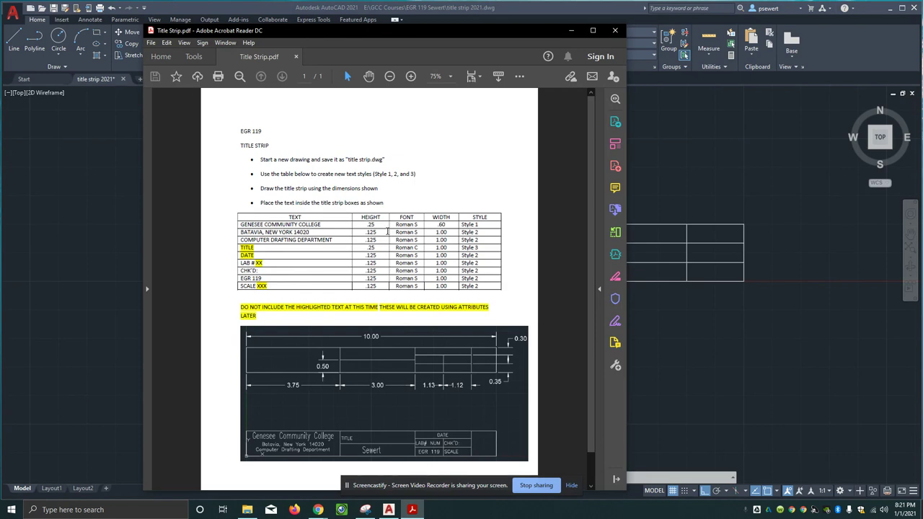
Return to the drawing and make style2 the current text style.
click(669, 139)
click(289, 65)
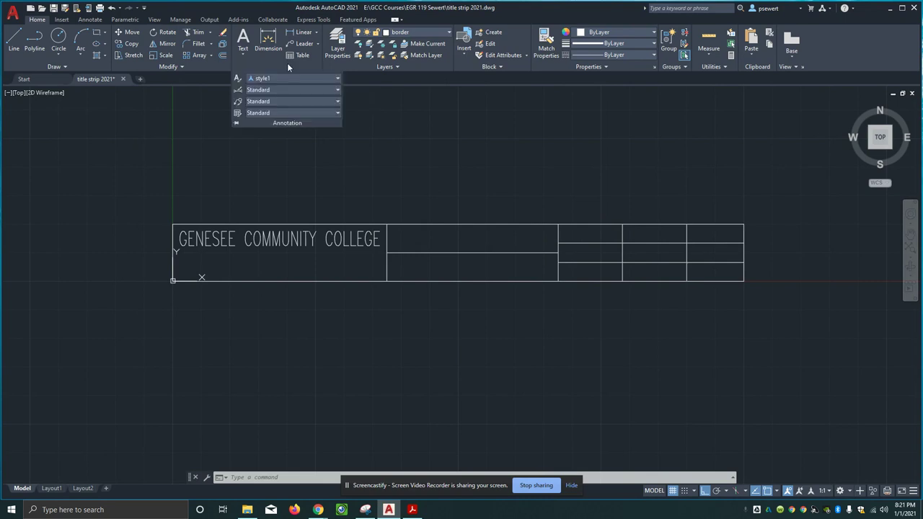
click(289, 77)
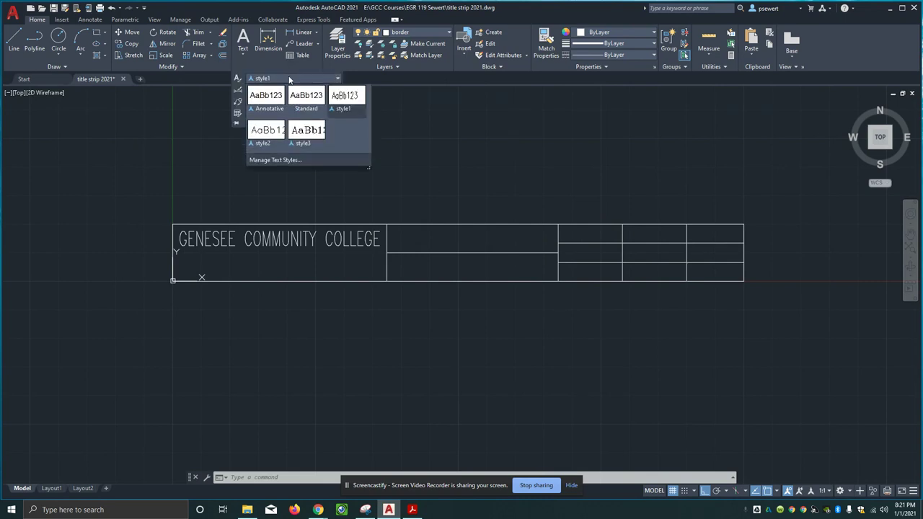
click(260, 132)
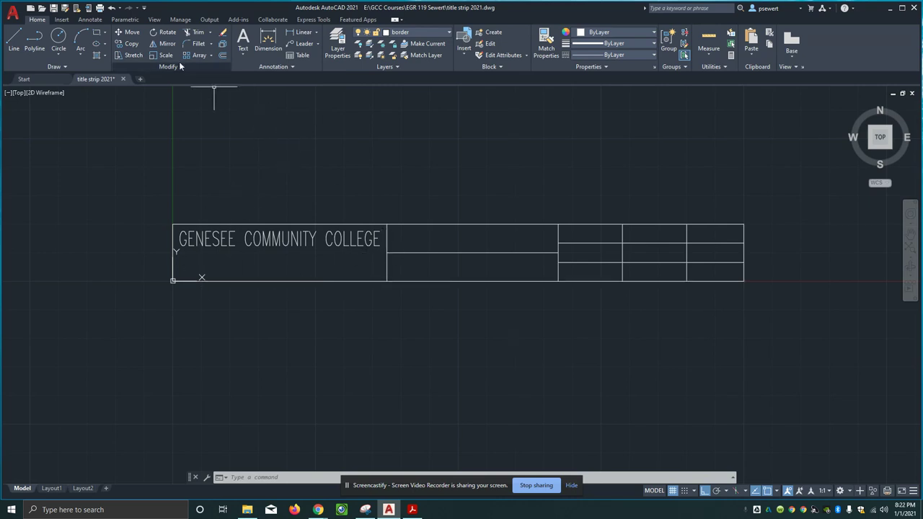
Add 'BATAVIA NEW YORK 14020' as Top Center multiline text beneath the college name.
click(243, 40)
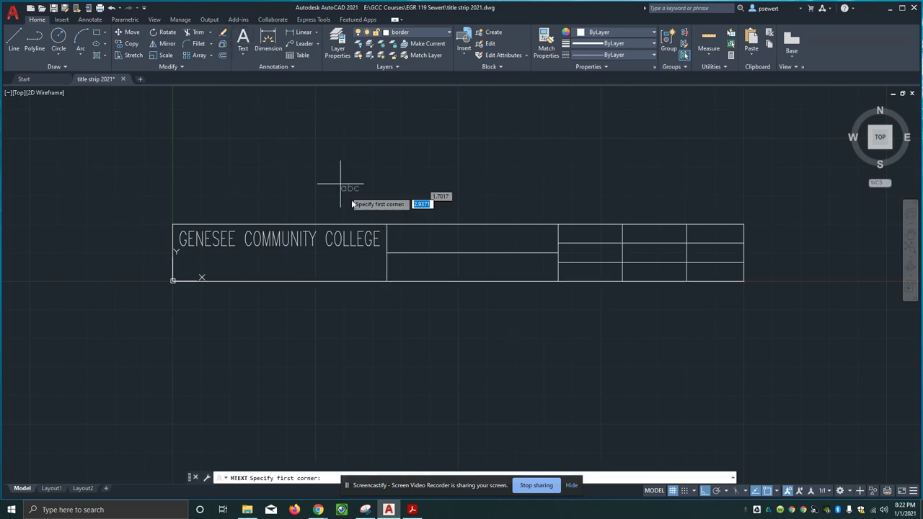
click(386, 252)
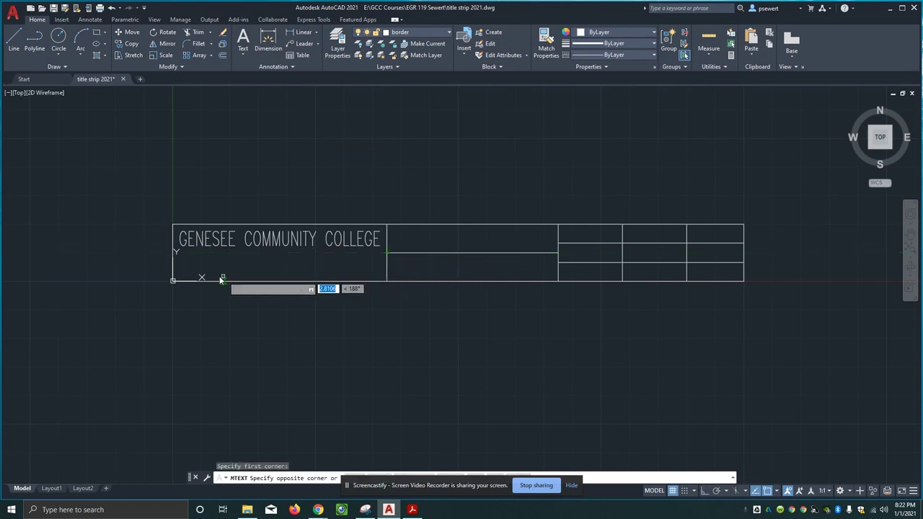
click(172, 281)
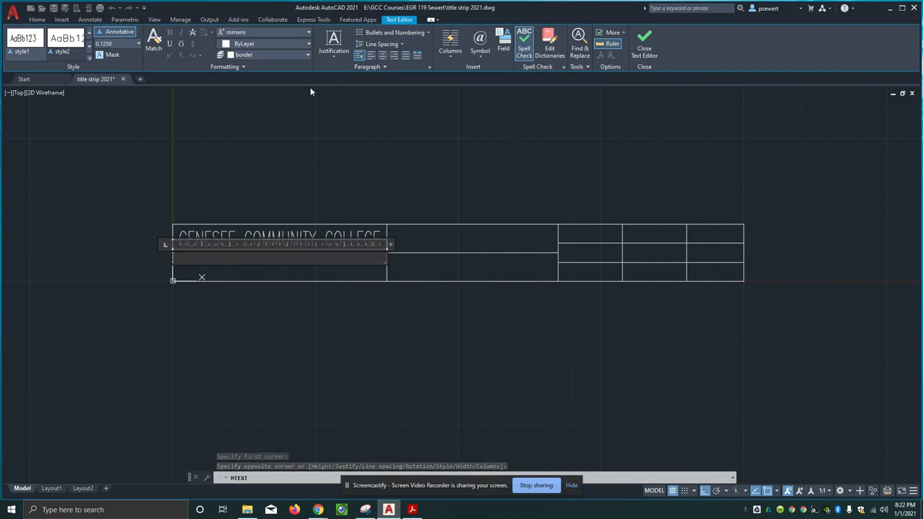
click(332, 48)
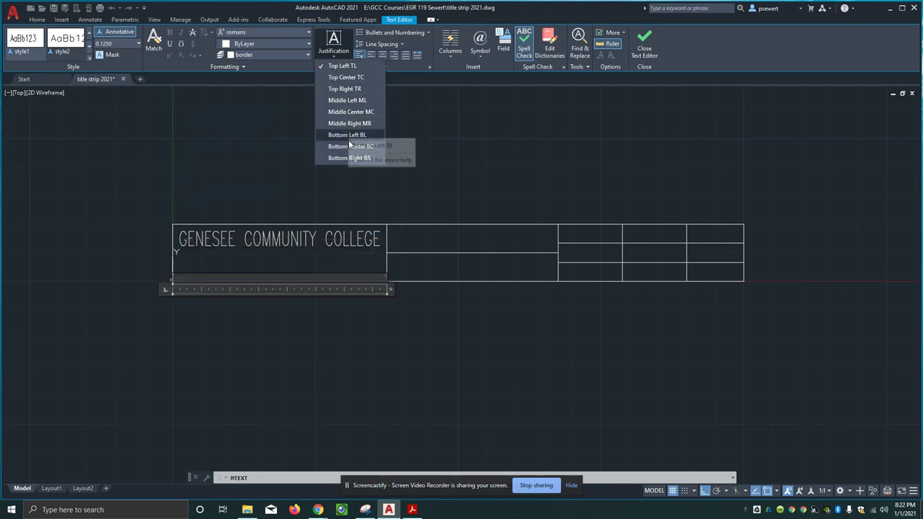
click(356, 112)
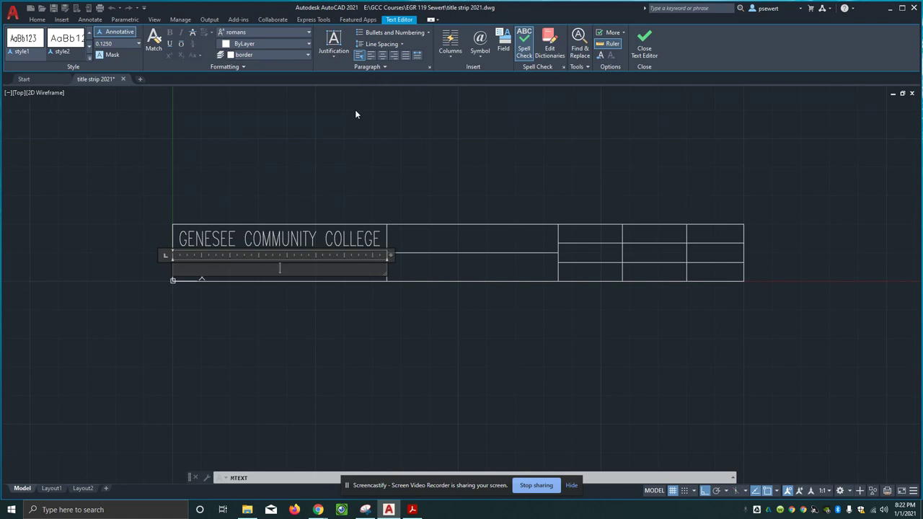
click(335, 50)
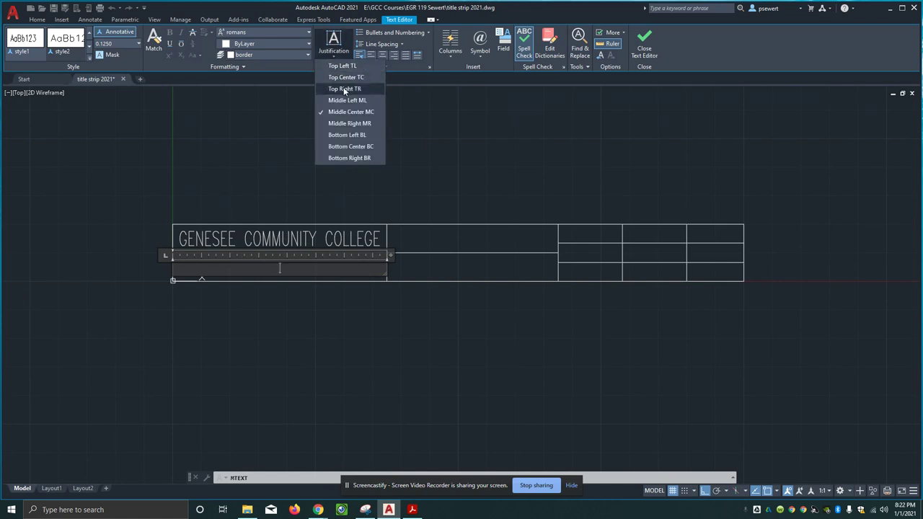
click(348, 81)
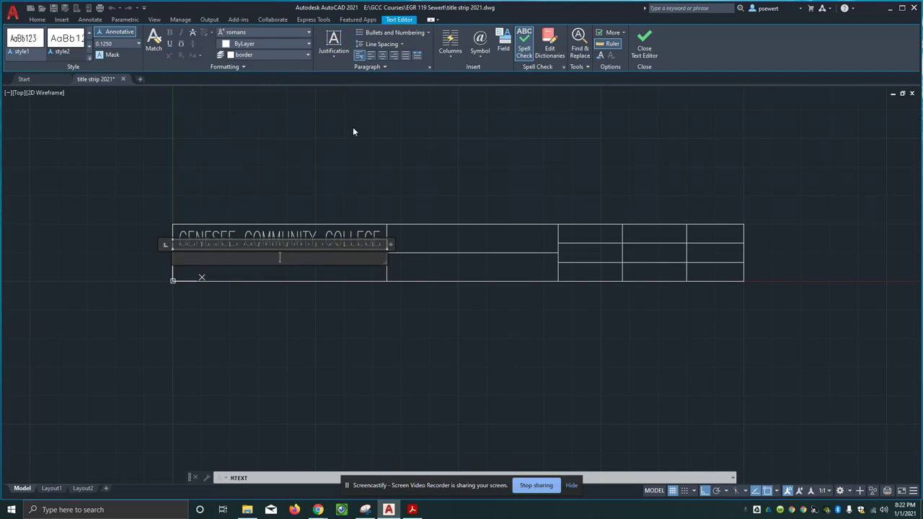
text(BATAVIA NEW YOU)
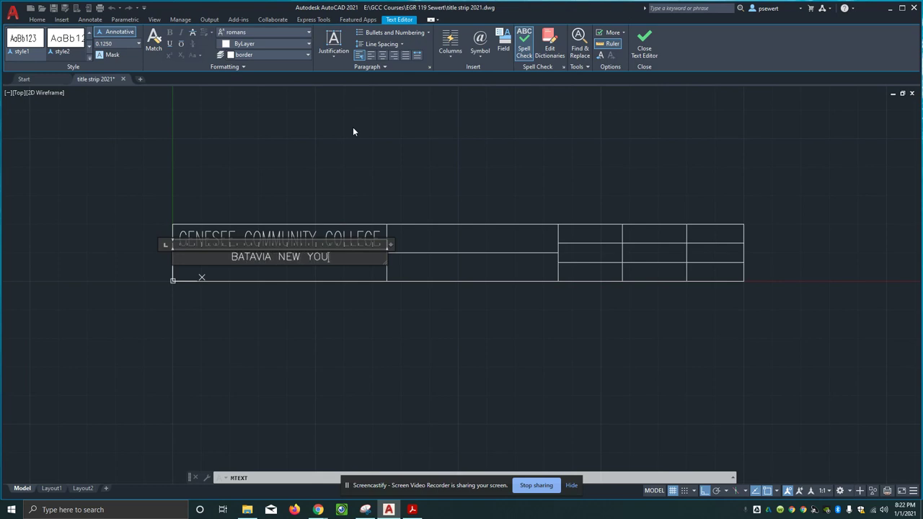
key(BackSpace)
text(RK)
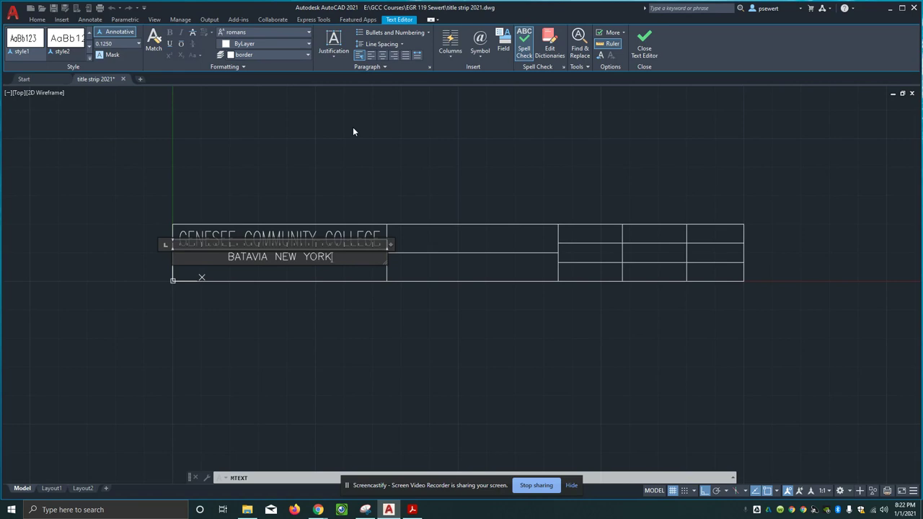
text( 14)
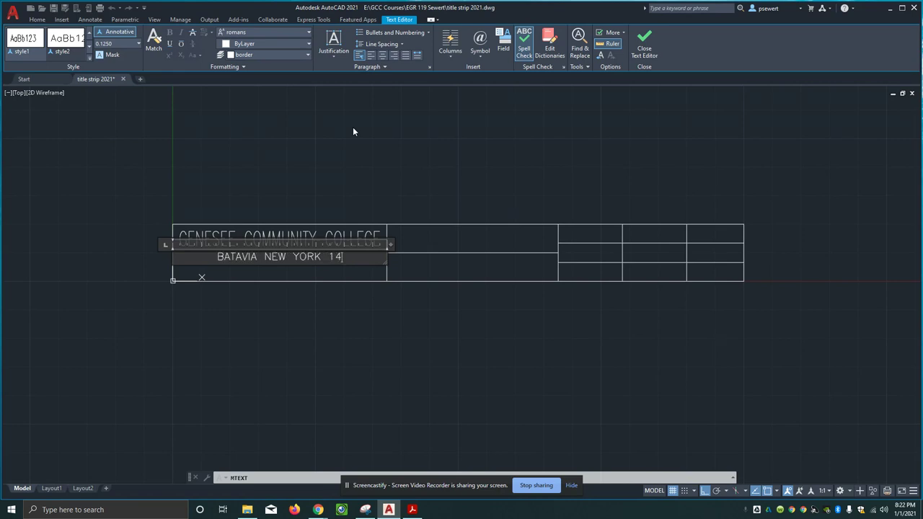
text(020)
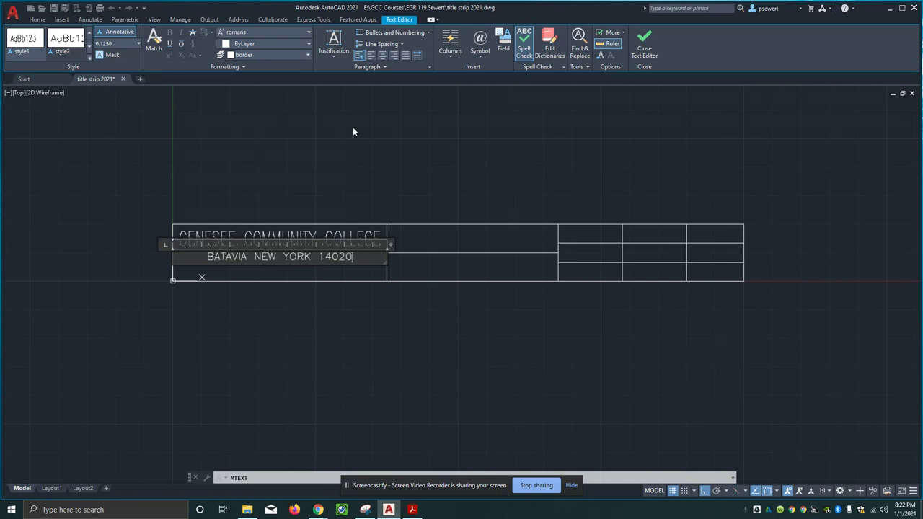
click(640, 45)
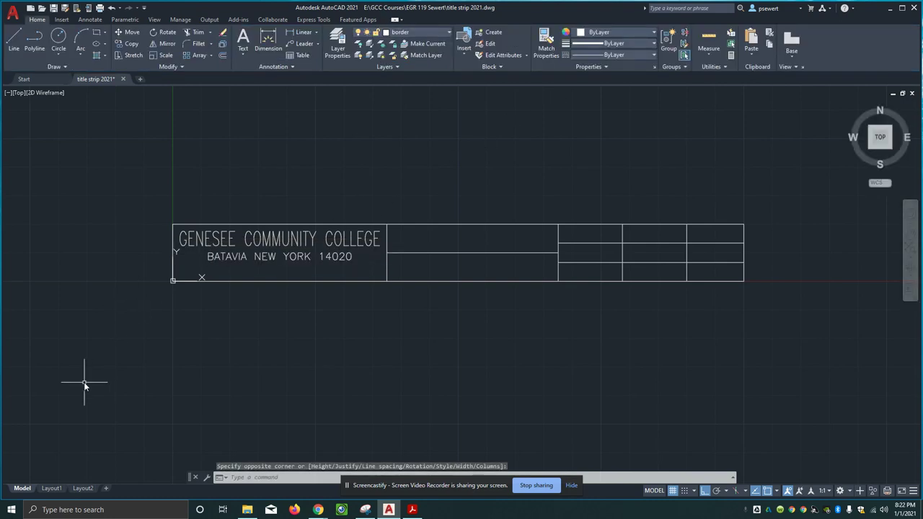
Add 'COMPUTER DRAFTING DEPARTMENT' as Bottom Center multiline text in the left cell.
click(244, 36)
click(174, 281)
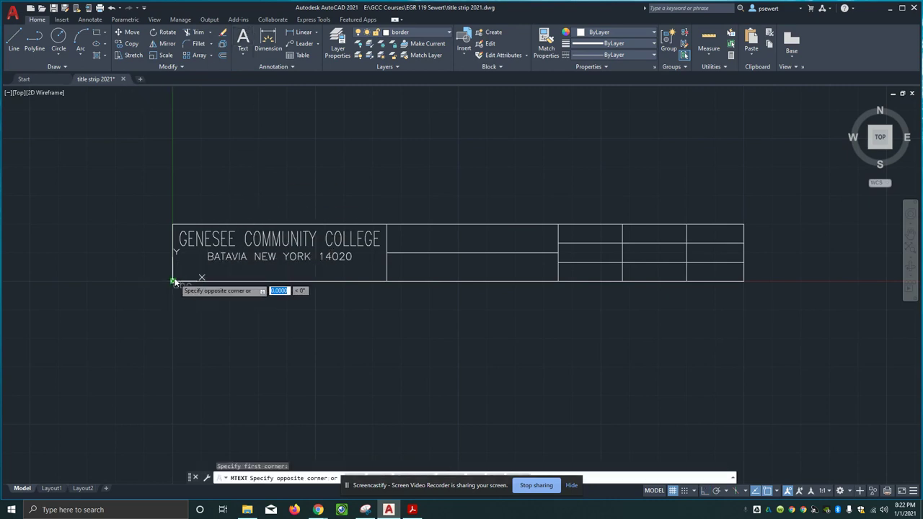
click(388, 253)
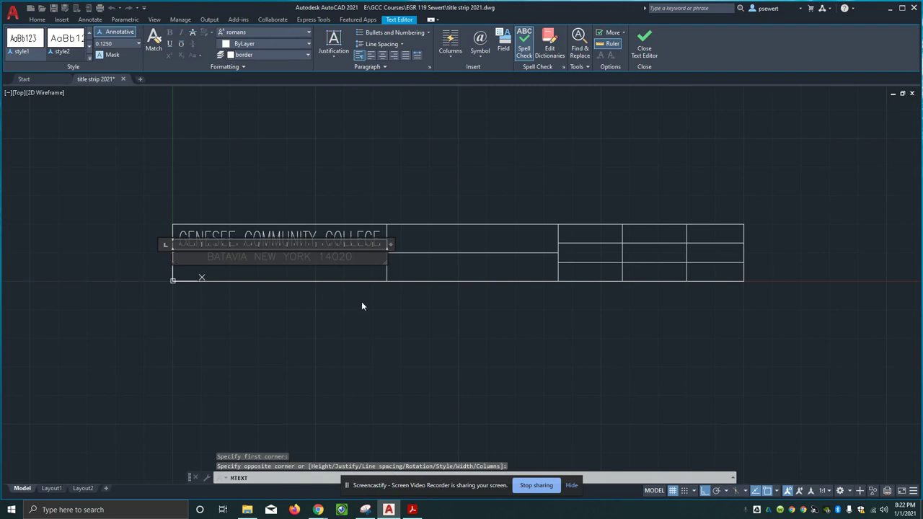
click(340, 51)
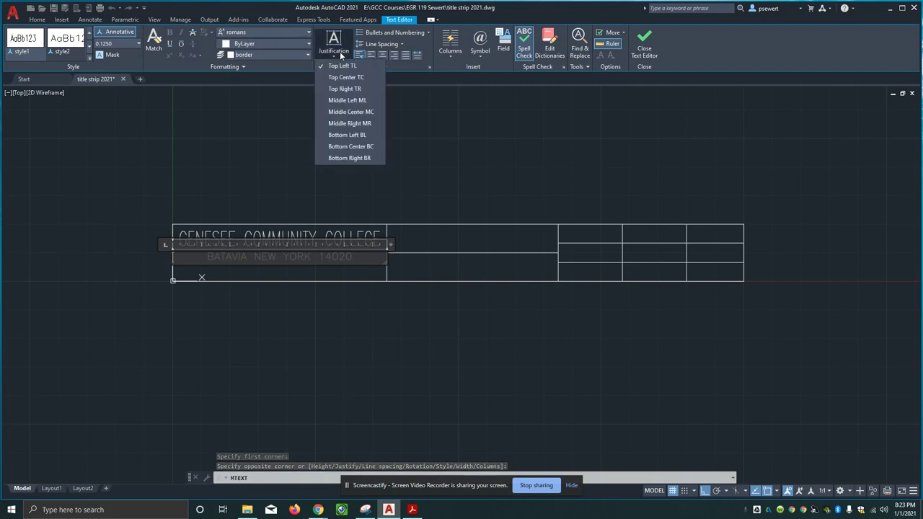
click(361, 146)
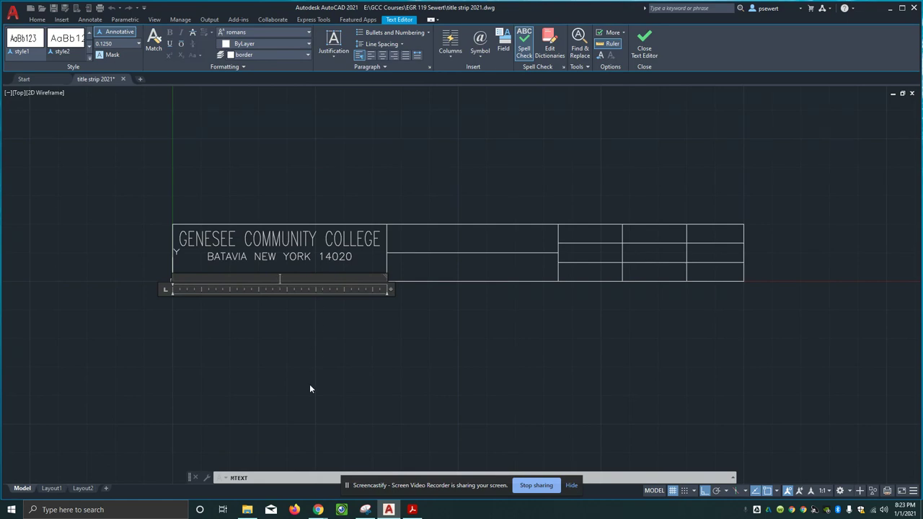
text(COMPUTER DRAFTING )
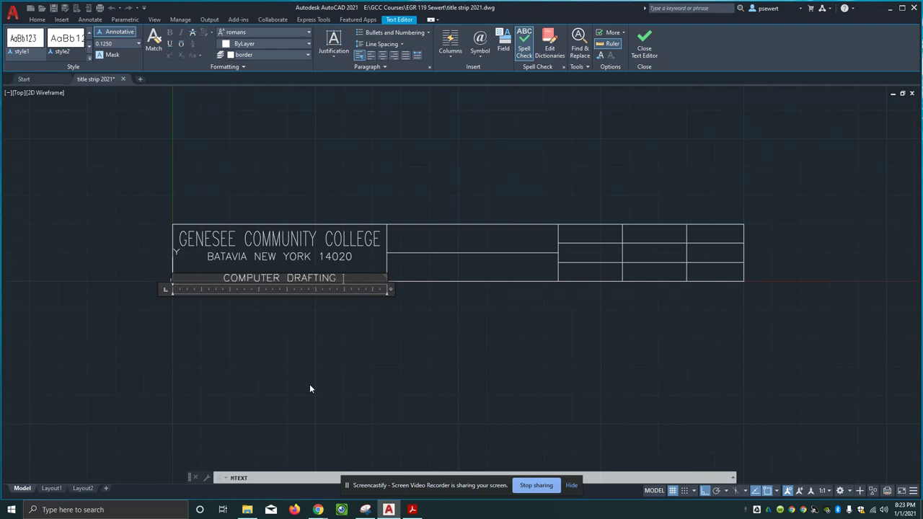
text(DEP)
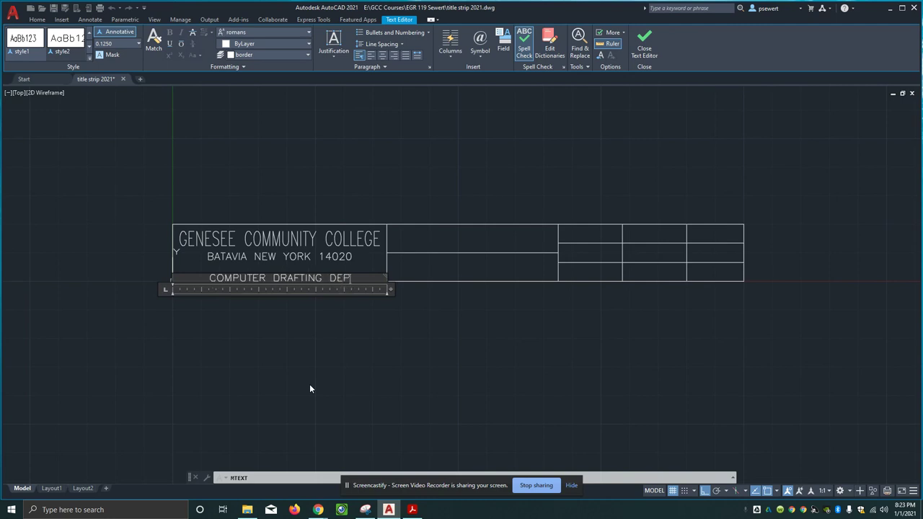
text(ARTM)
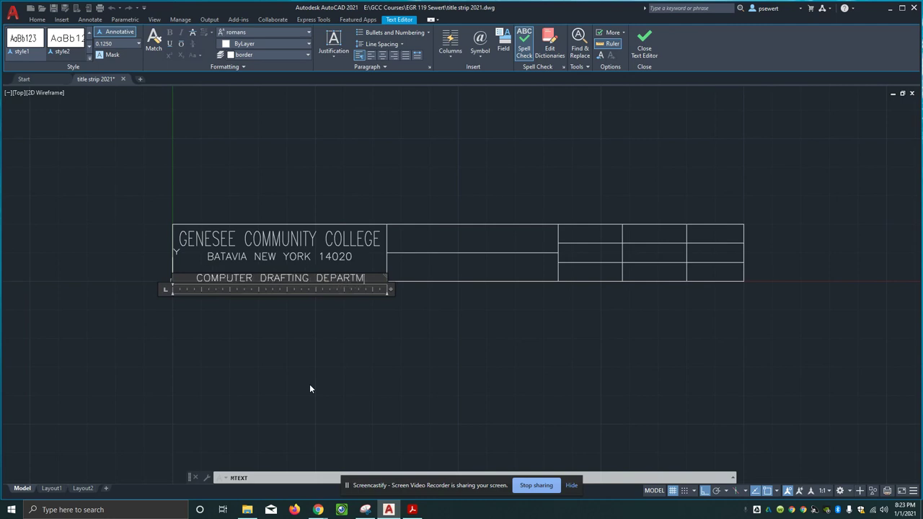
text(ENT)
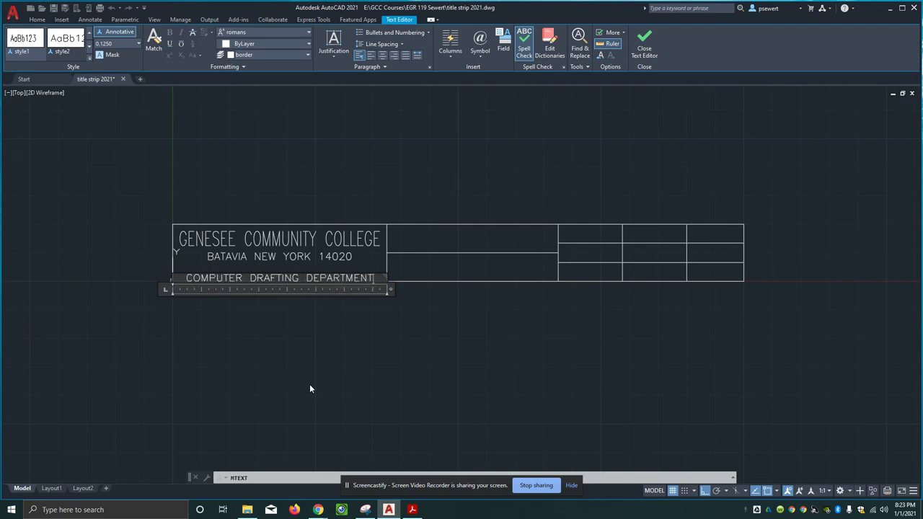
click(641, 54)
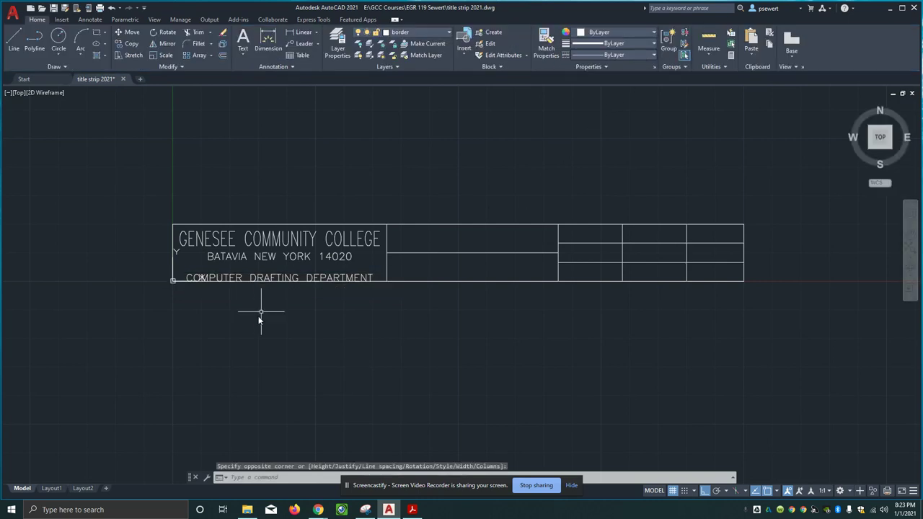
Move the COMPUTER DRAFTING DEPARTMENT line slightly up, directly beneath BATAVIA NEW YORK 14020.
key(Escape)
key(Escape)
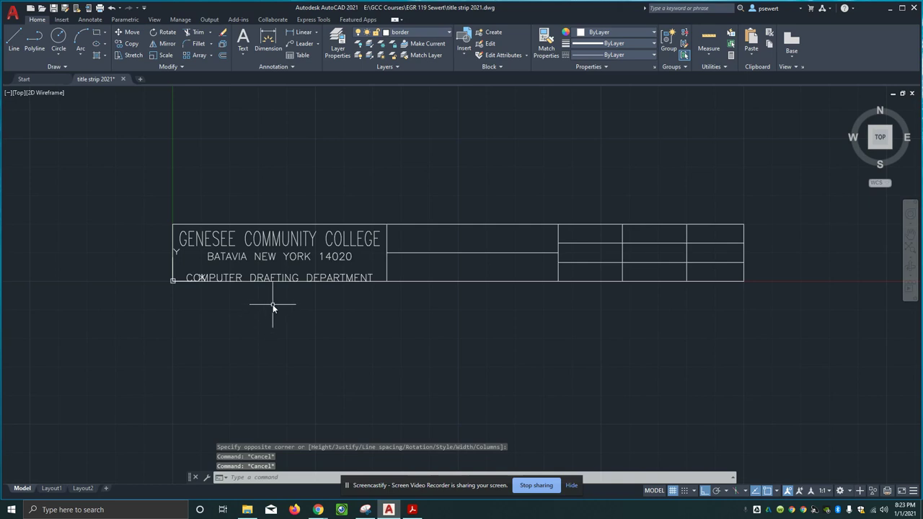
text(m)
key(Return)
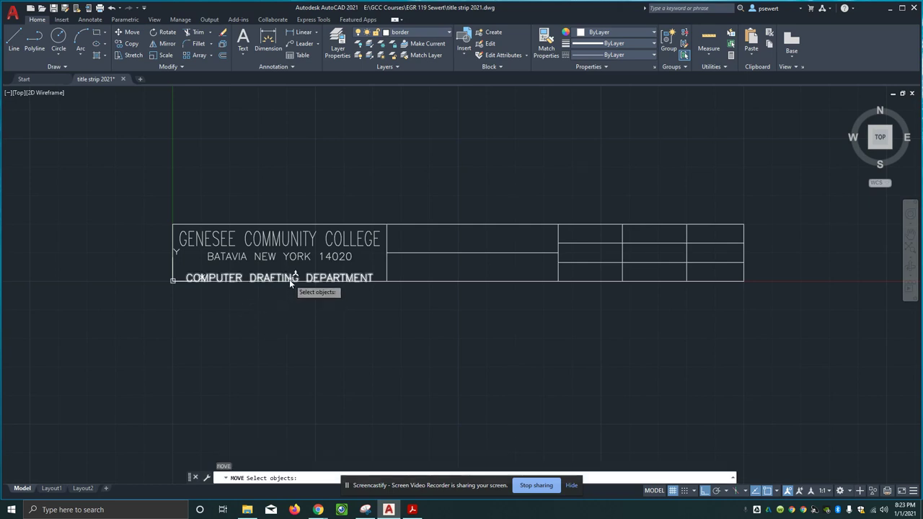
click(289, 280)
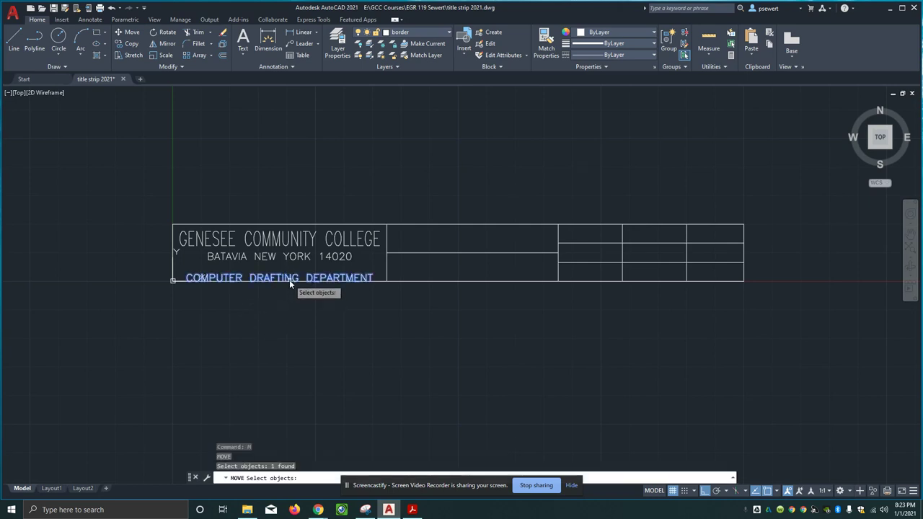
key(Return)
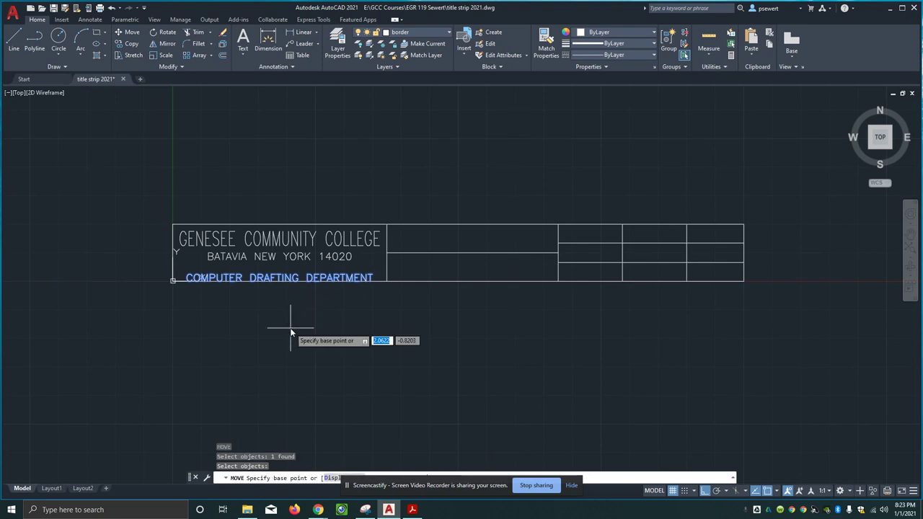
click(292, 312)
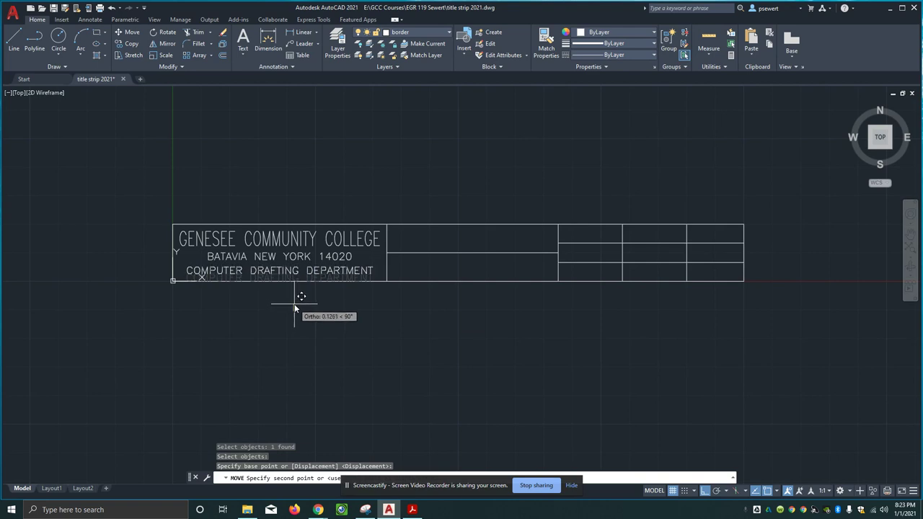
click(295, 308)
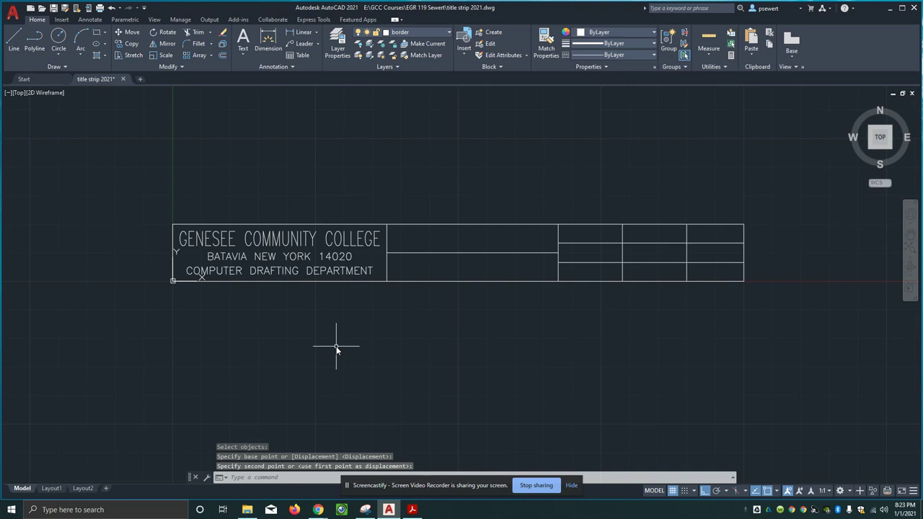
key(Escape)
key(Escape)
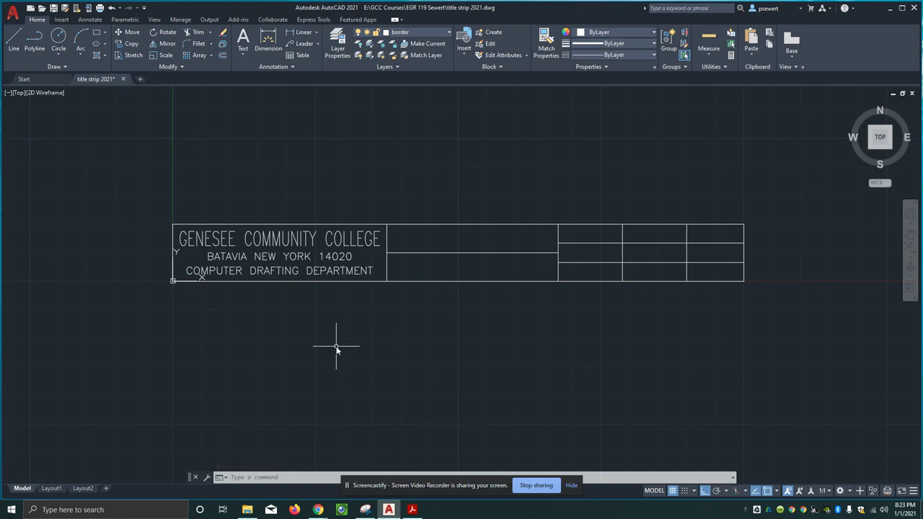
Review the text table in Title Strip.pdf, then switch back to AutoCAD.
click(412, 510)
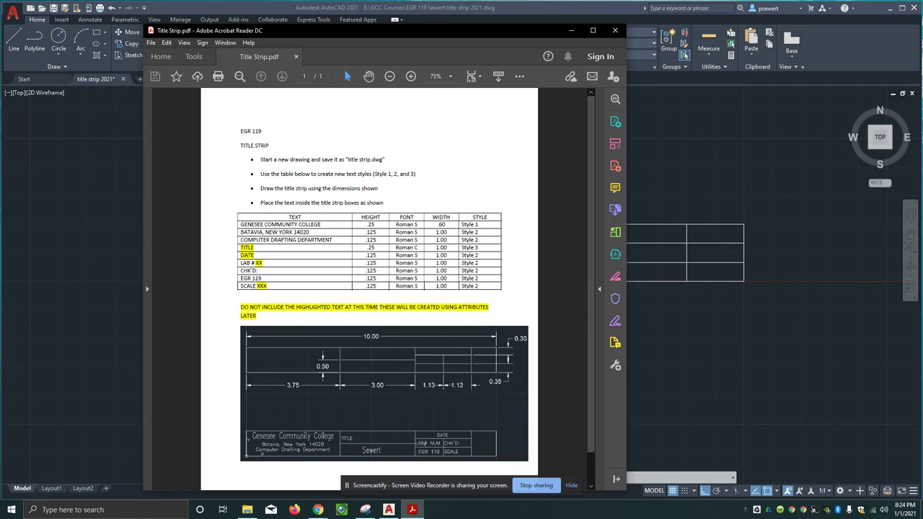
key(alt+Tab)
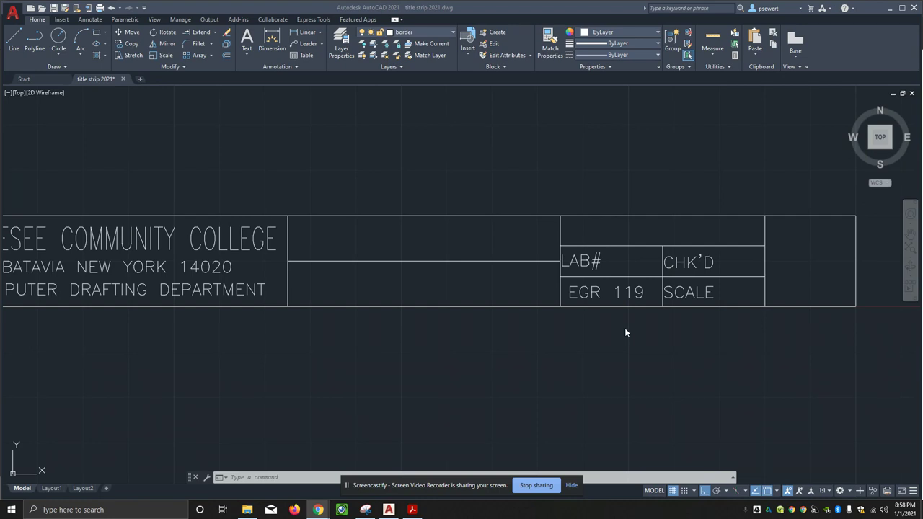
Review the Title Strip PDF, then make style3 the current text style in the drawing.
click(412, 510)
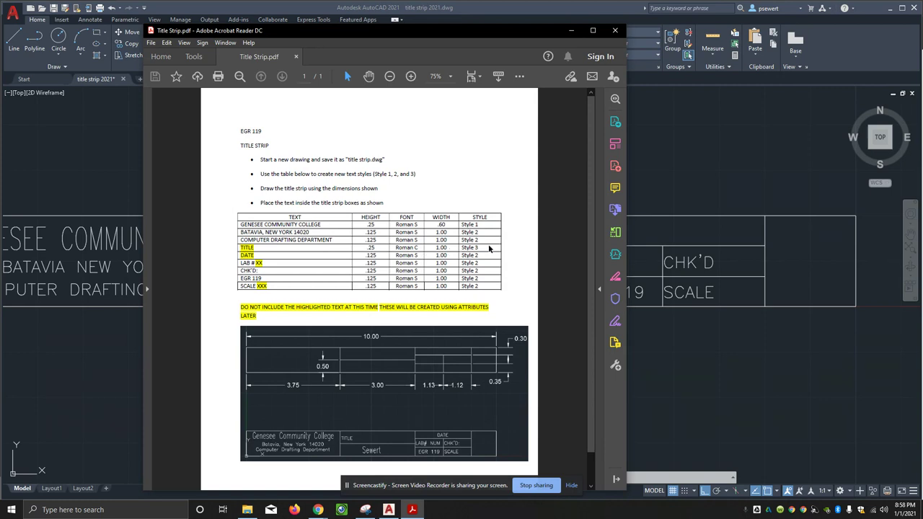
click(747, 165)
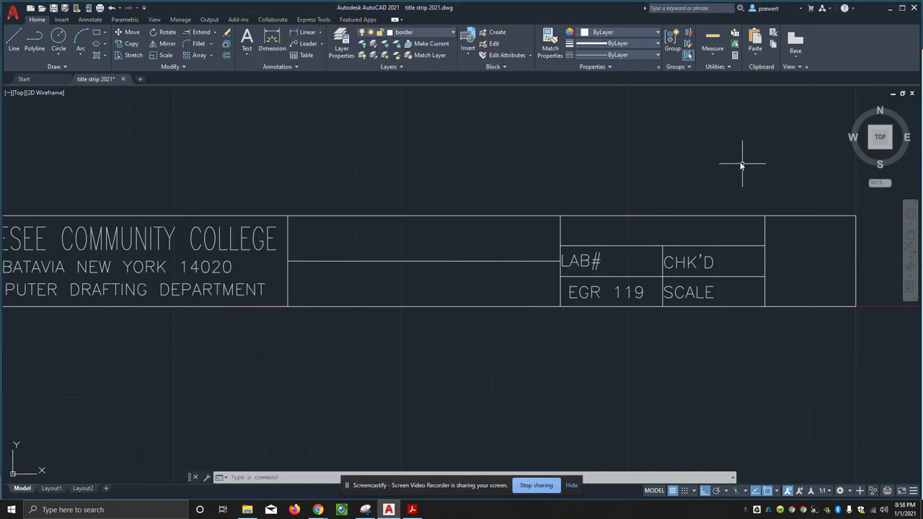
click(295, 65)
click(295, 79)
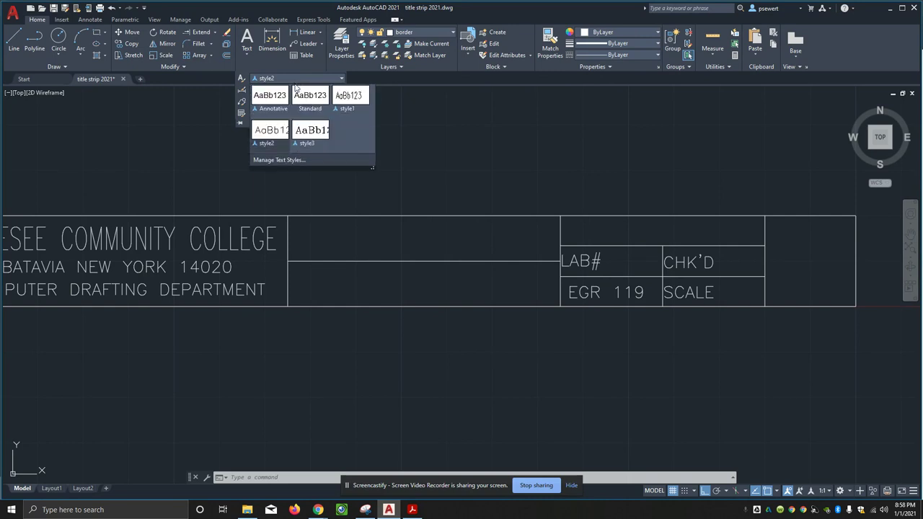
click(313, 134)
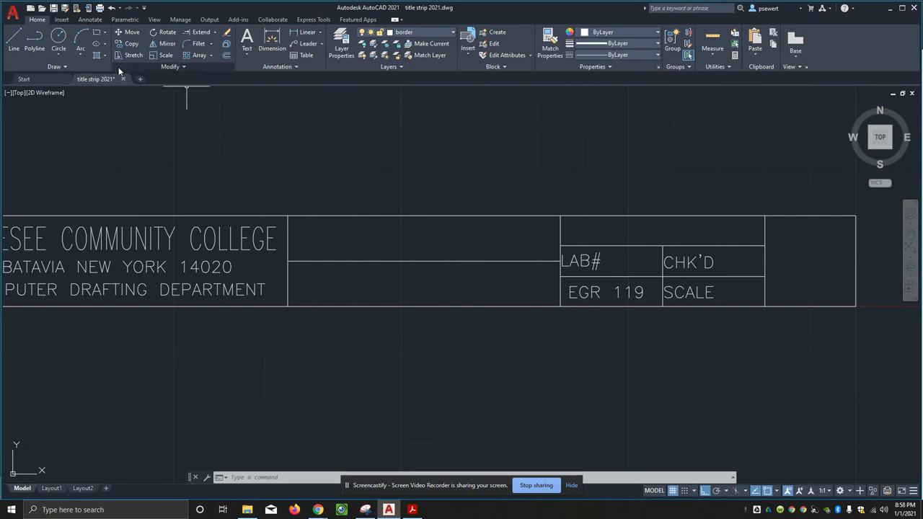
Define a TITLE attribute with Center justification in style3.
click(62, 20)
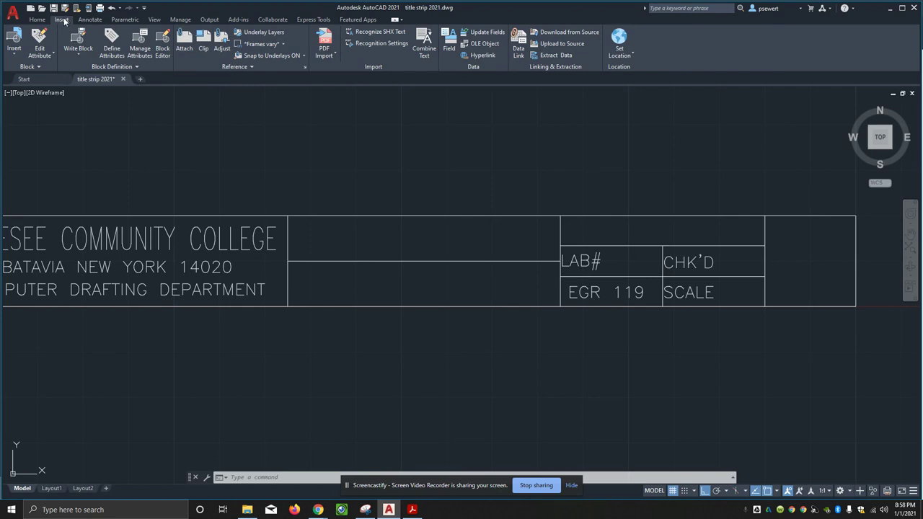
click(114, 47)
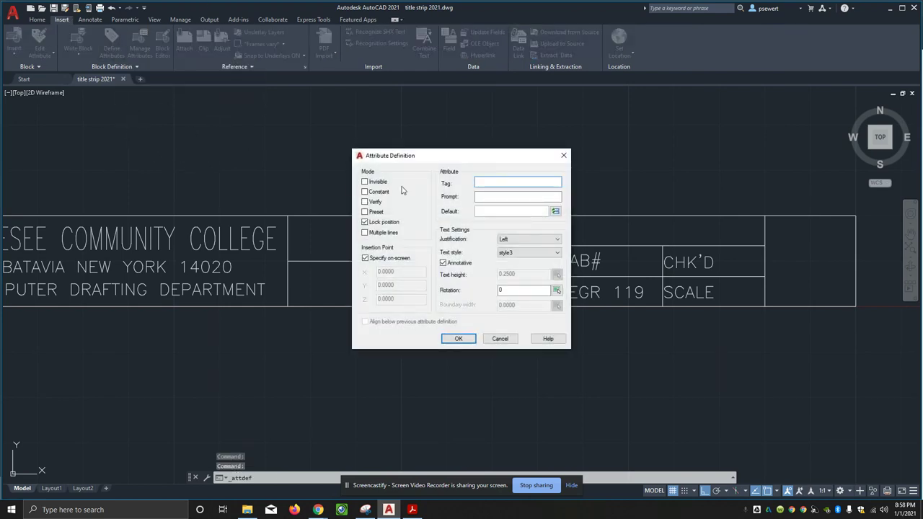
drag(476, 161, 171, 189)
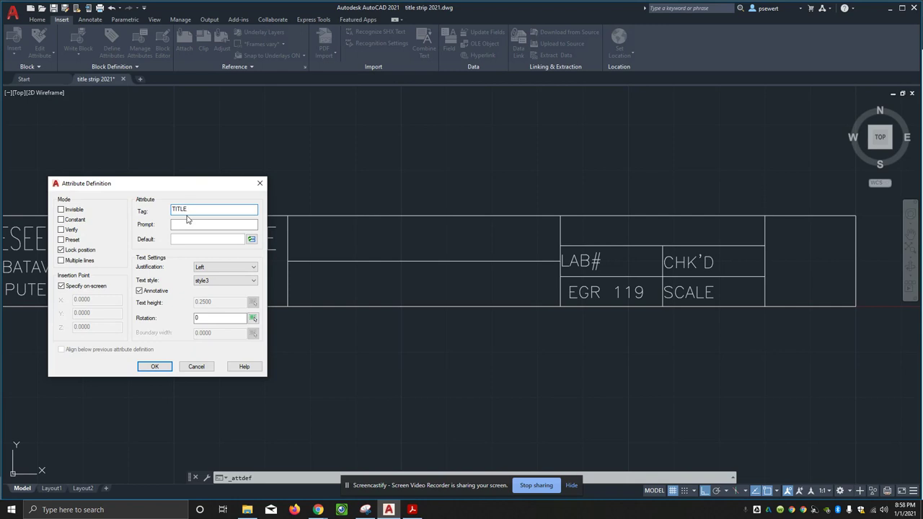
click(212, 269)
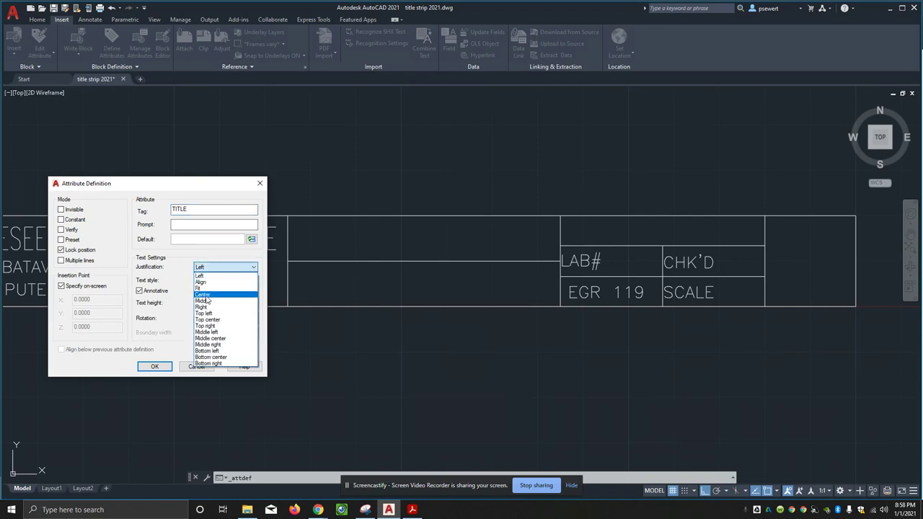
click(207, 295)
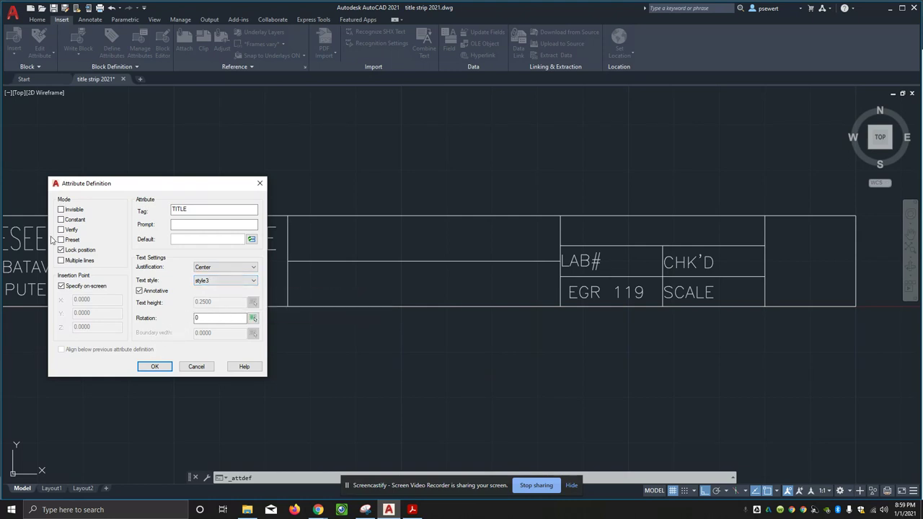
click(155, 368)
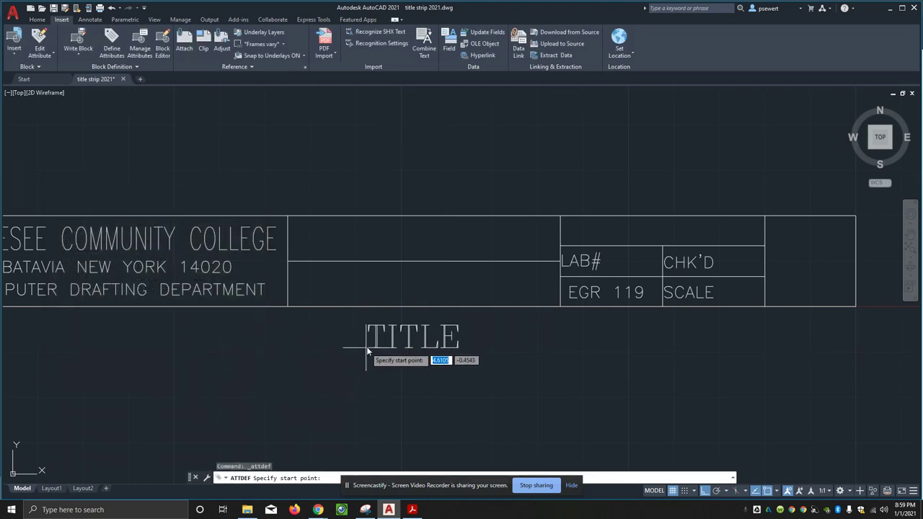
Place TITLE in the upper middle box and move it right to centre it.
click(375, 256)
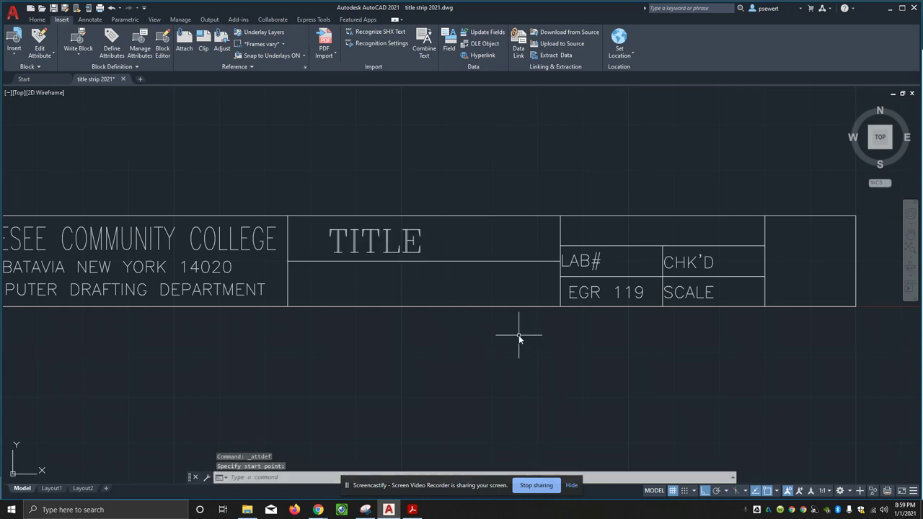
text(m)
key(Return)
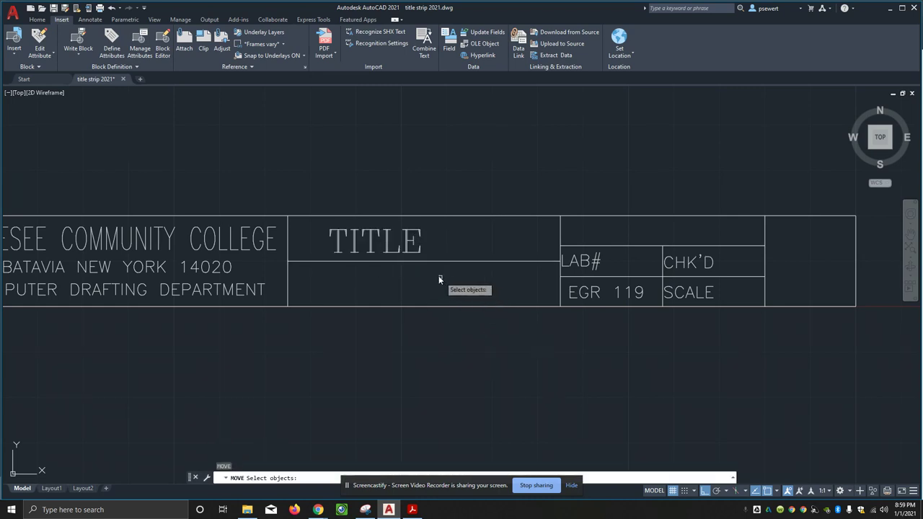
click(435, 228)
click(401, 252)
key(Return)
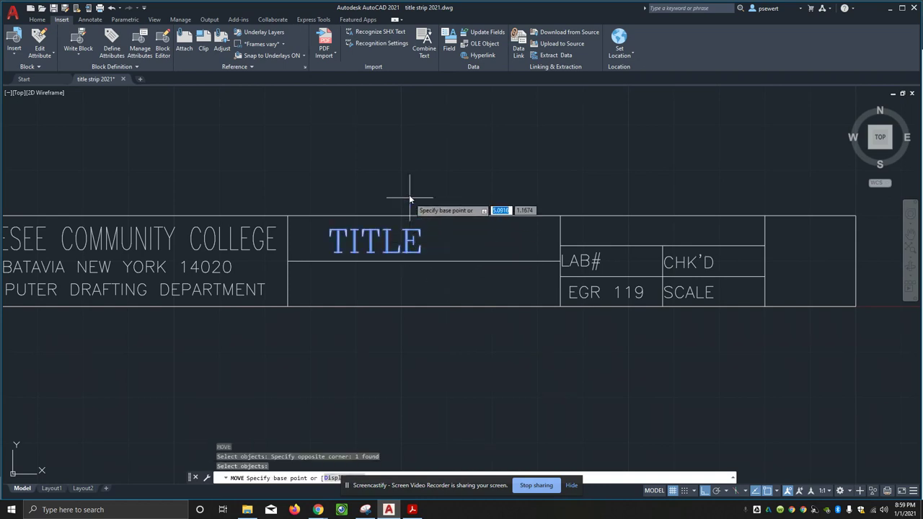
click(368, 166)
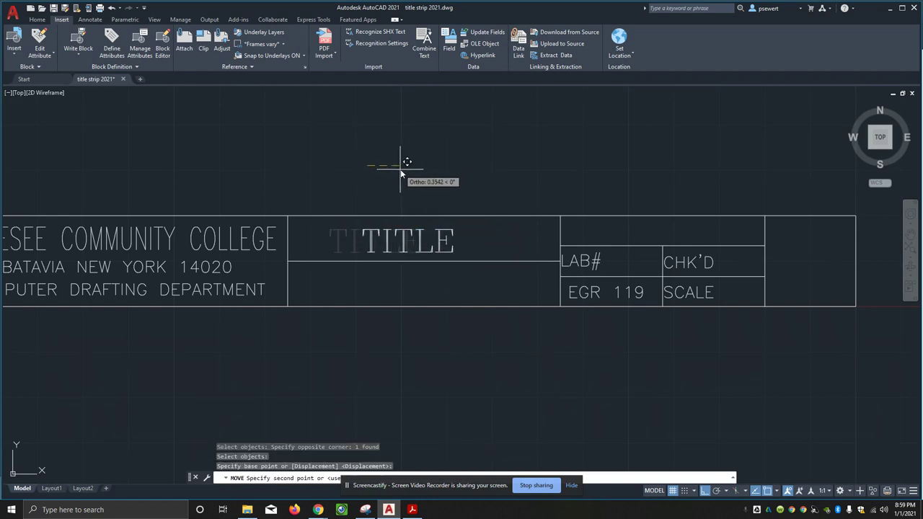
click(403, 169)
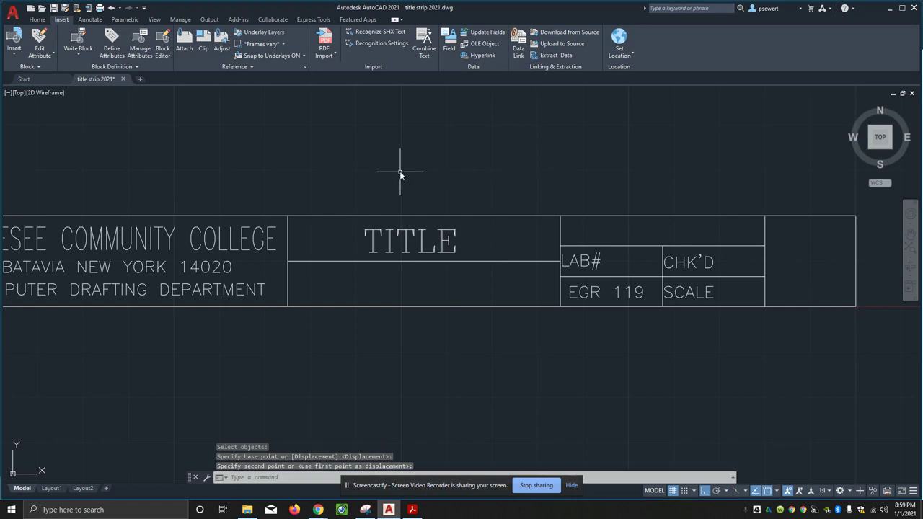
key(Escape)
key(Escape)
key(Escape)
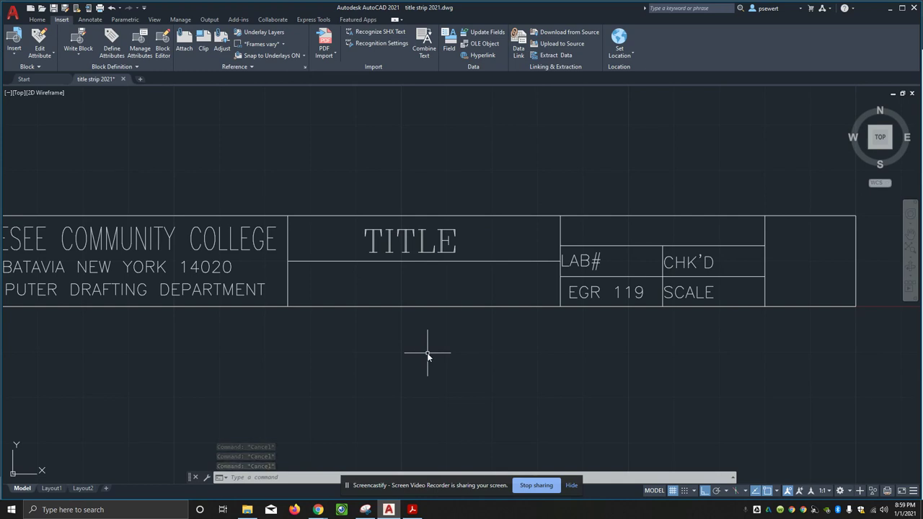
click(411, 510)
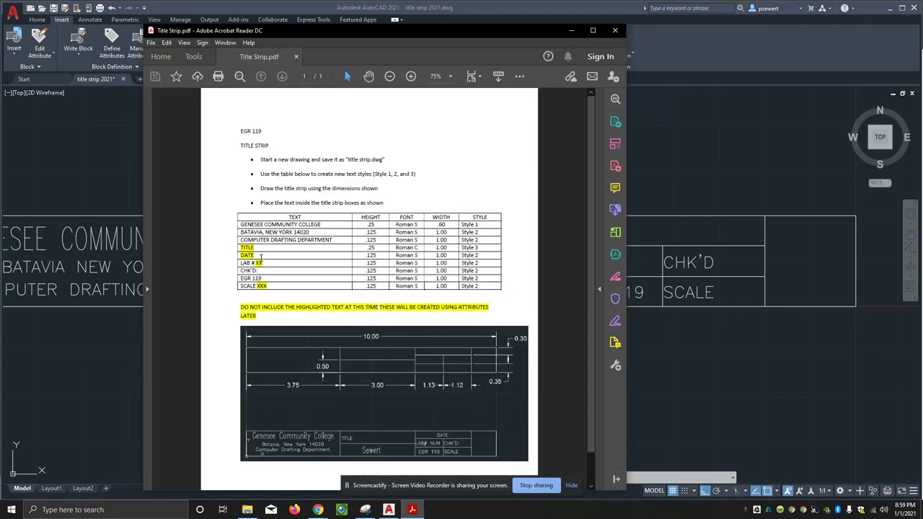
click(694, 169)
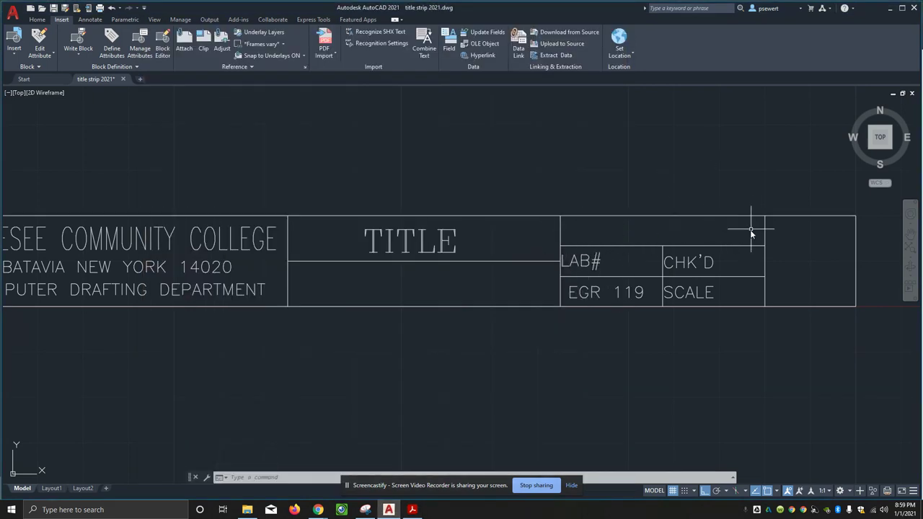
Define a DATE attribute whose default is a regional short date field.
click(112, 40)
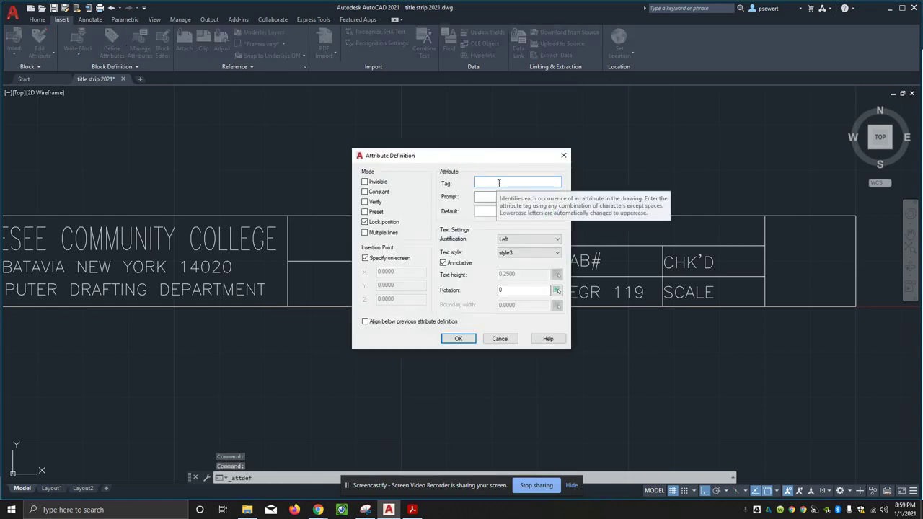
text(DATE)
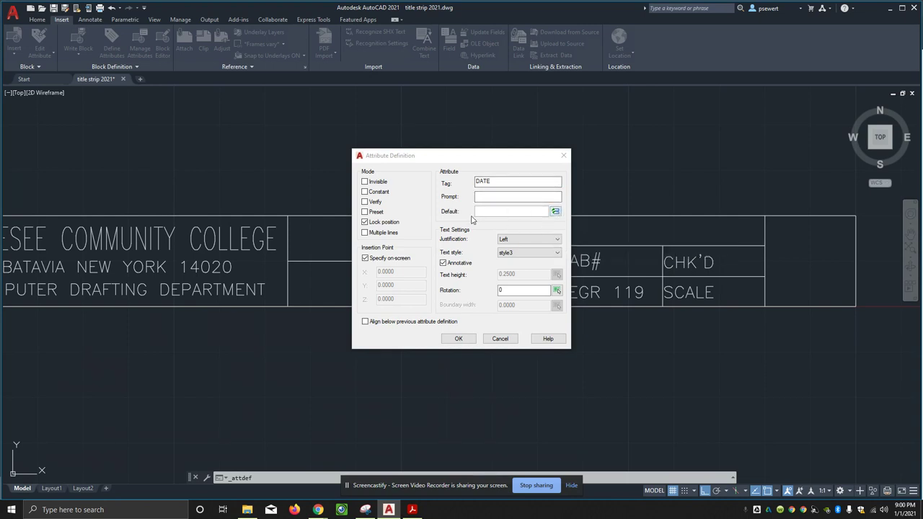
click(556, 212)
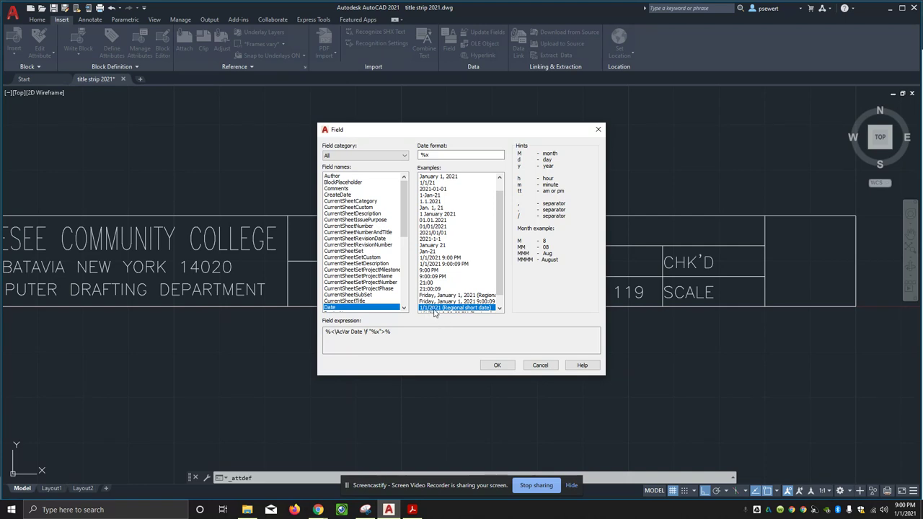
click(498, 367)
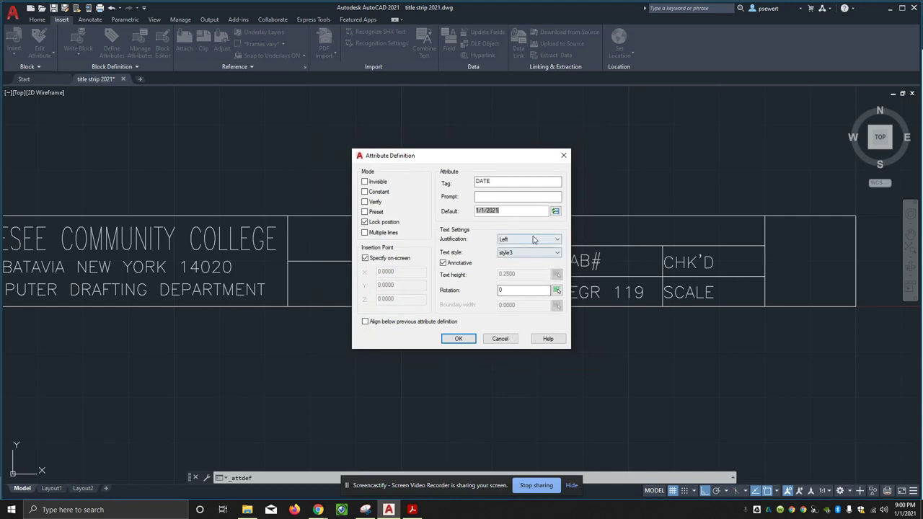
click(455, 340)
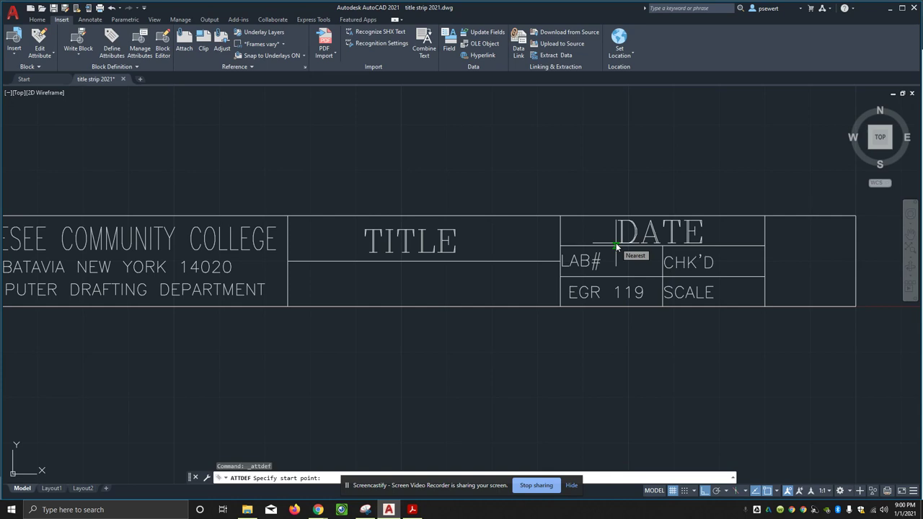
Redefine DATE with a date-field default, Center justification and style2 text style.
key(Escape)
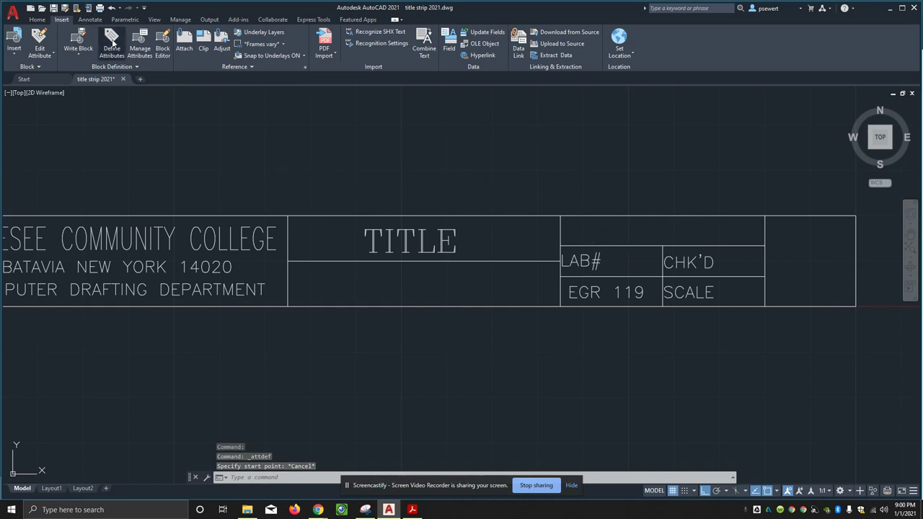
click(112, 42)
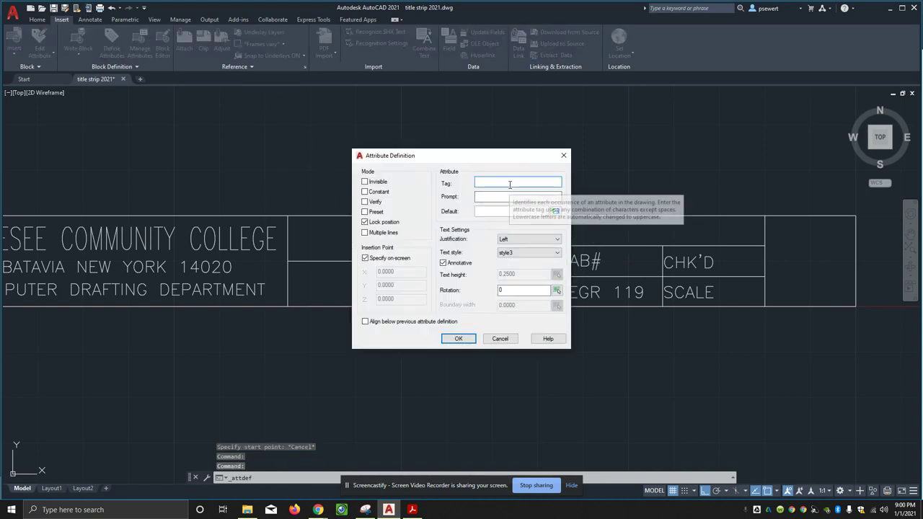
text(DATE)
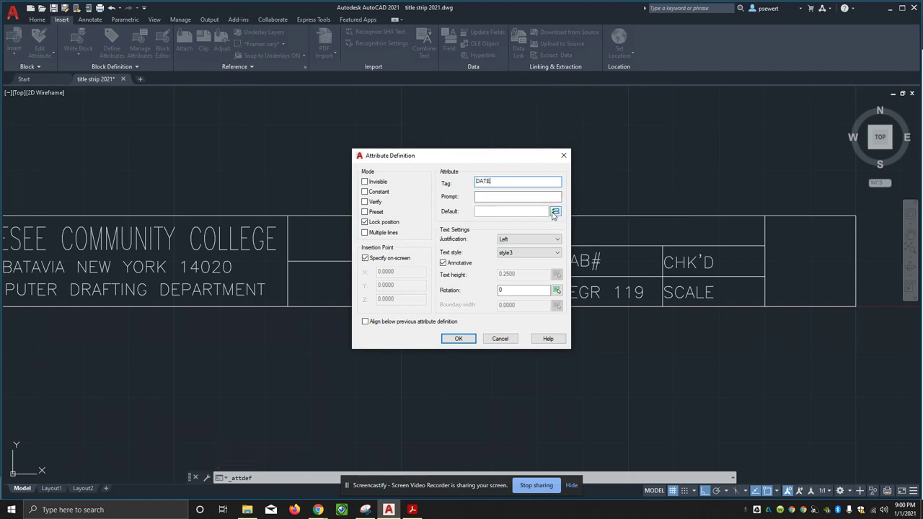
click(555, 211)
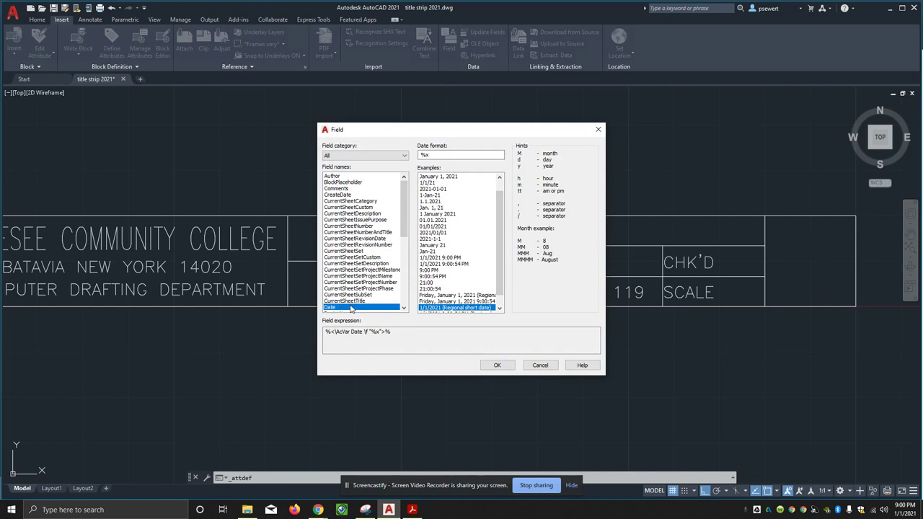
click(497, 366)
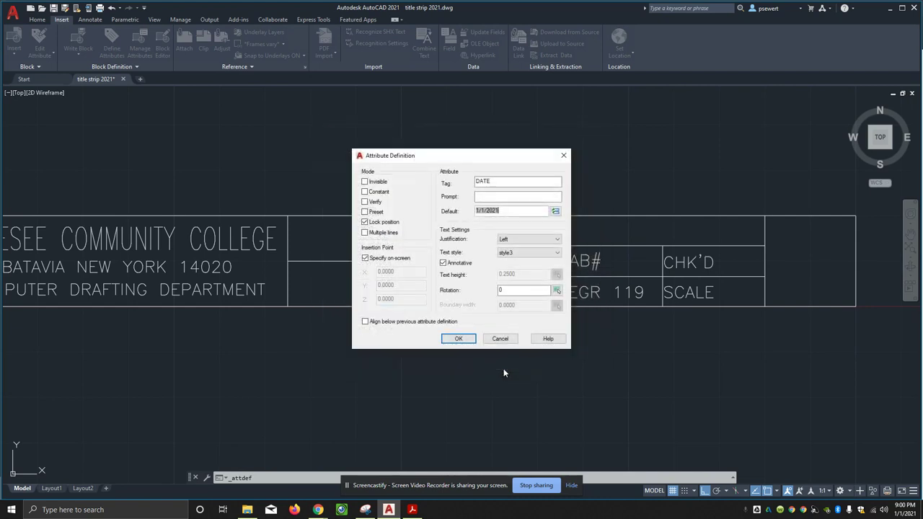
click(518, 241)
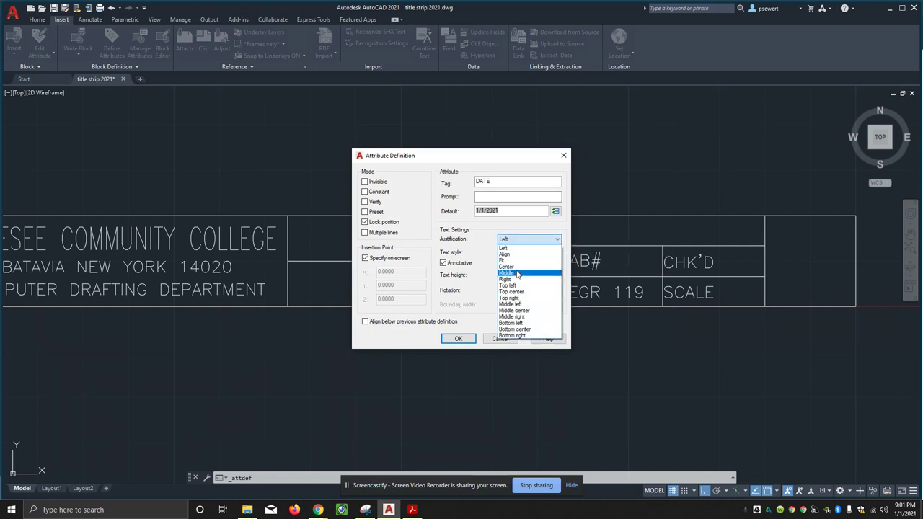
click(512, 266)
click(527, 254)
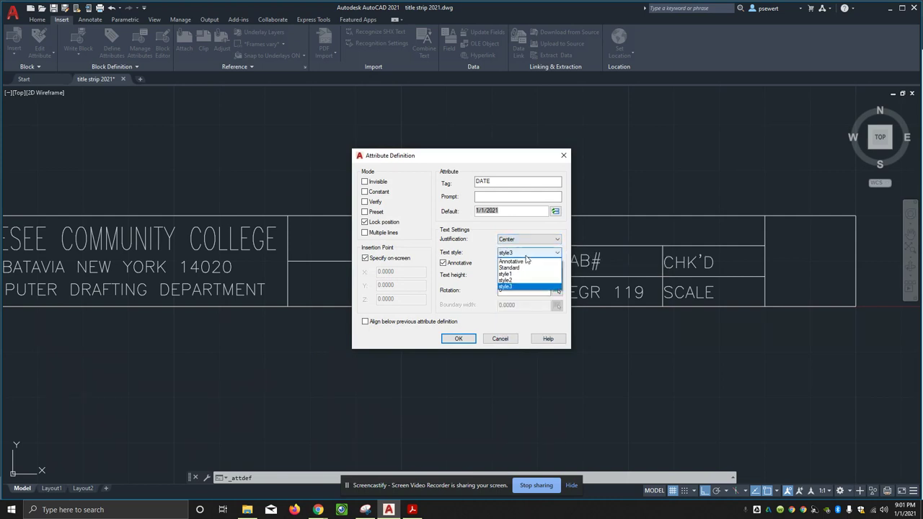
click(516, 280)
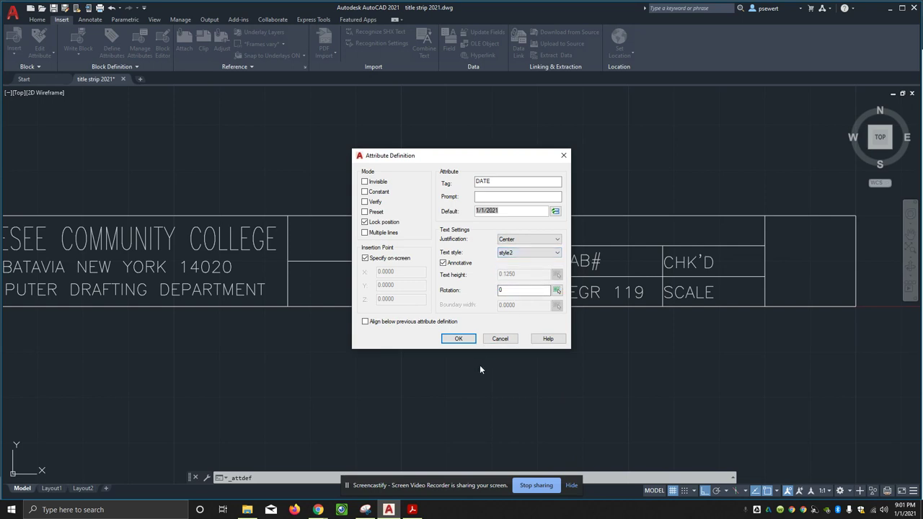
click(458, 341)
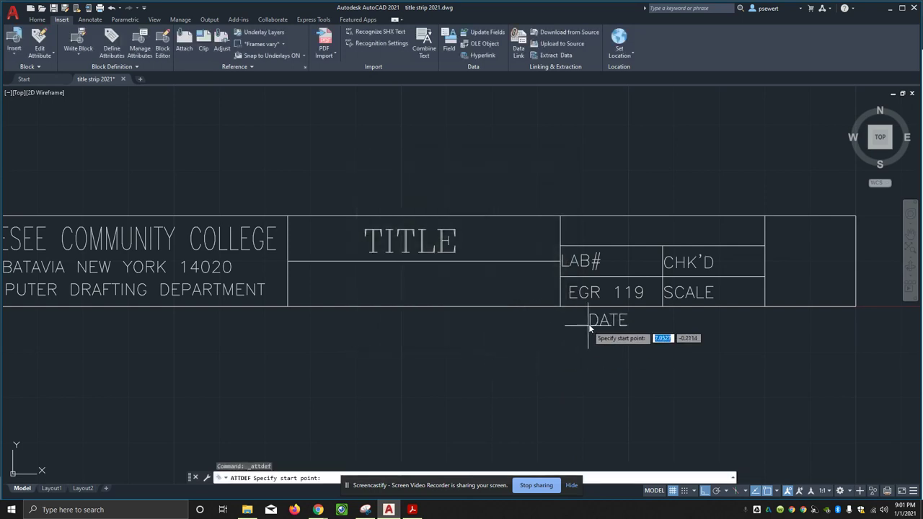
Place DATE in the top cell above CHK'D and move it slightly right.
click(622, 245)
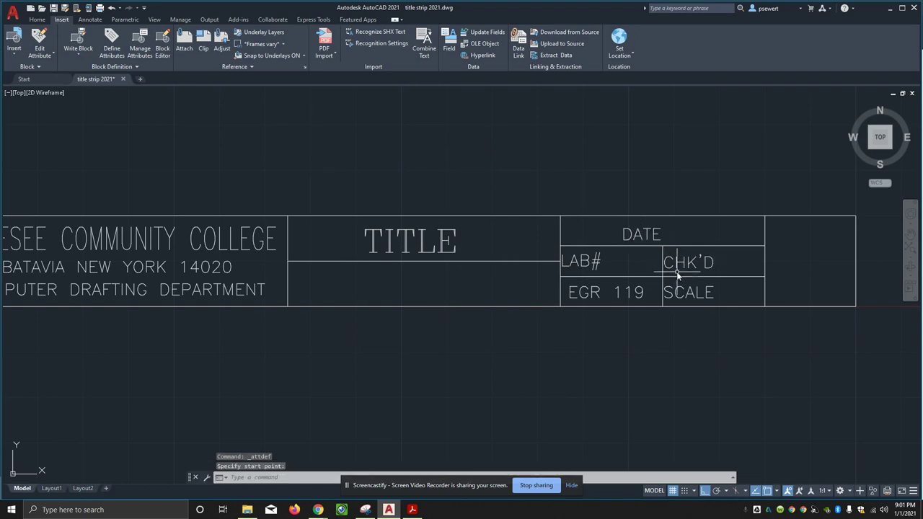
key(F1)
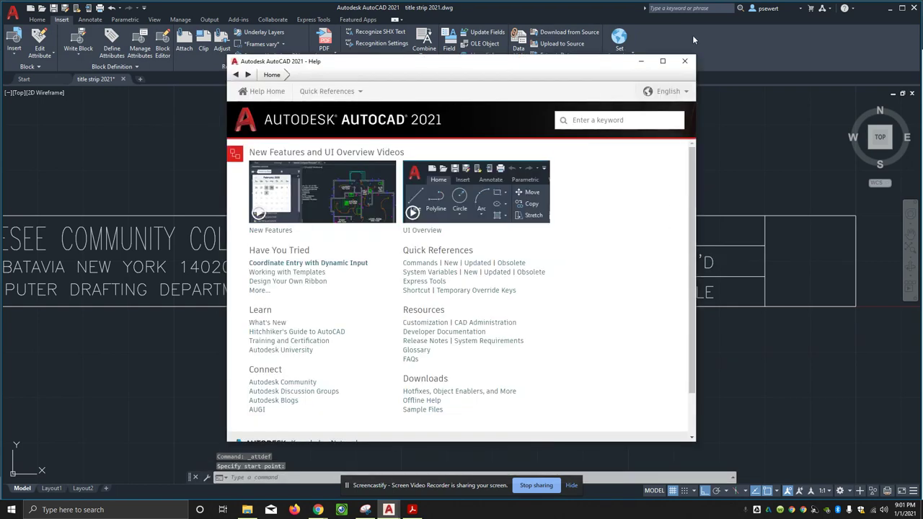
click(686, 62)
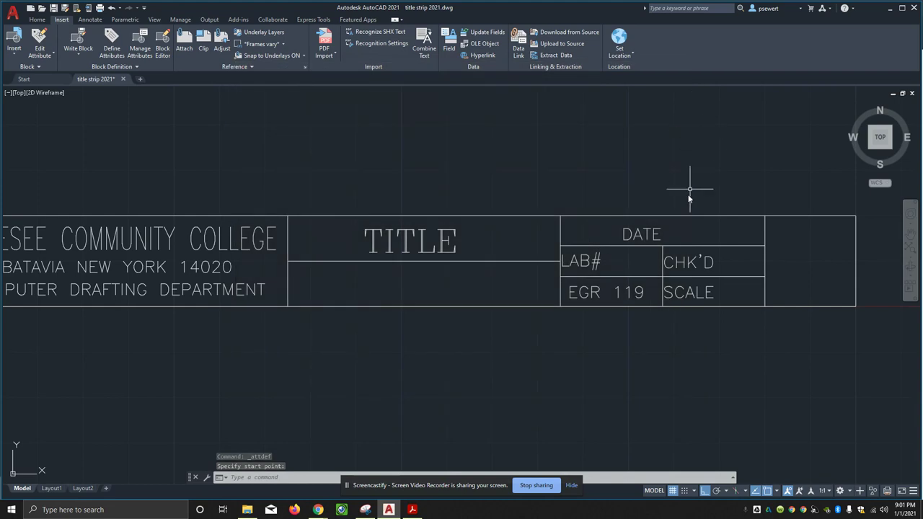
text(m)
key(Return)
click(648, 240)
key(Return)
click(605, 173)
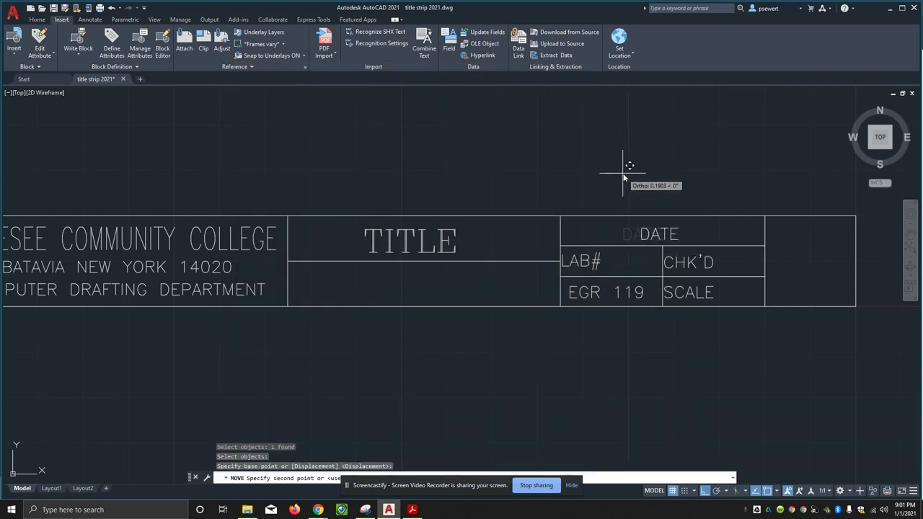
click(624, 173)
key(Escape)
key(Escape)
key(Escape)
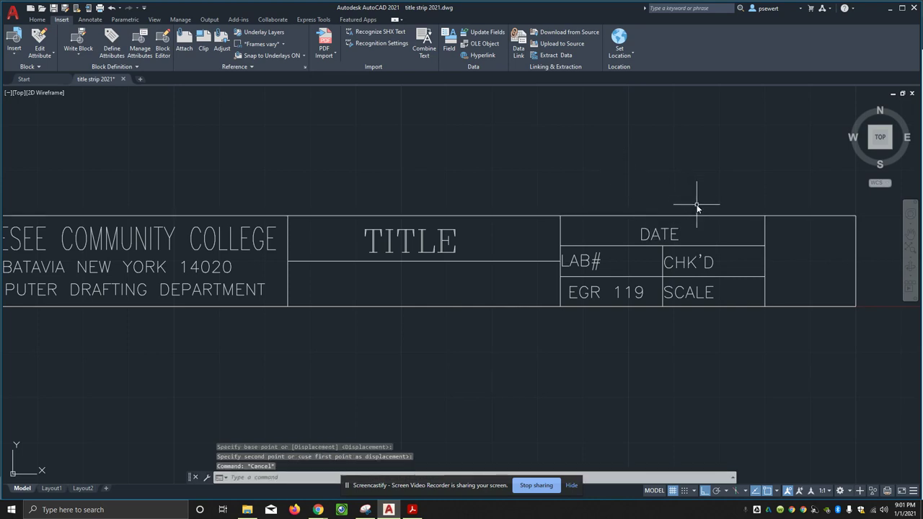
Move DATE again to nudge it slightly upward in its cell.
key(Return)
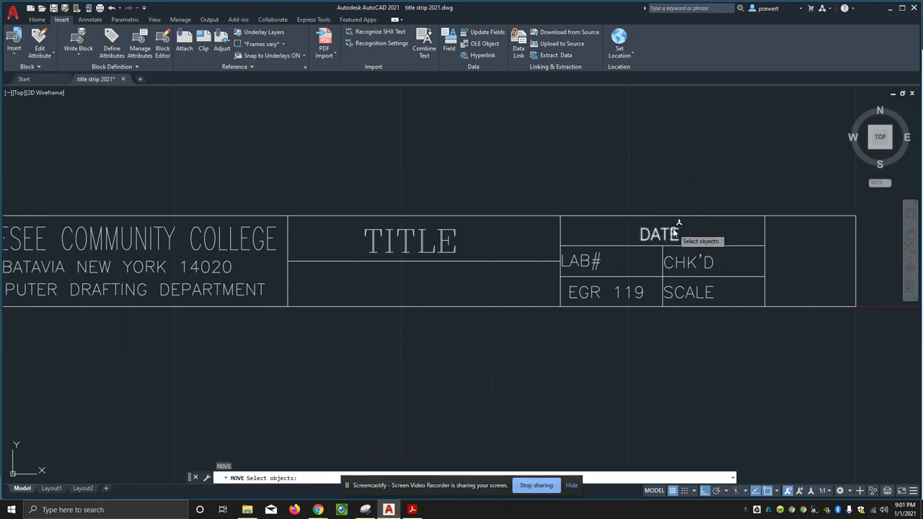
click(674, 234)
click(656, 238)
key(Return)
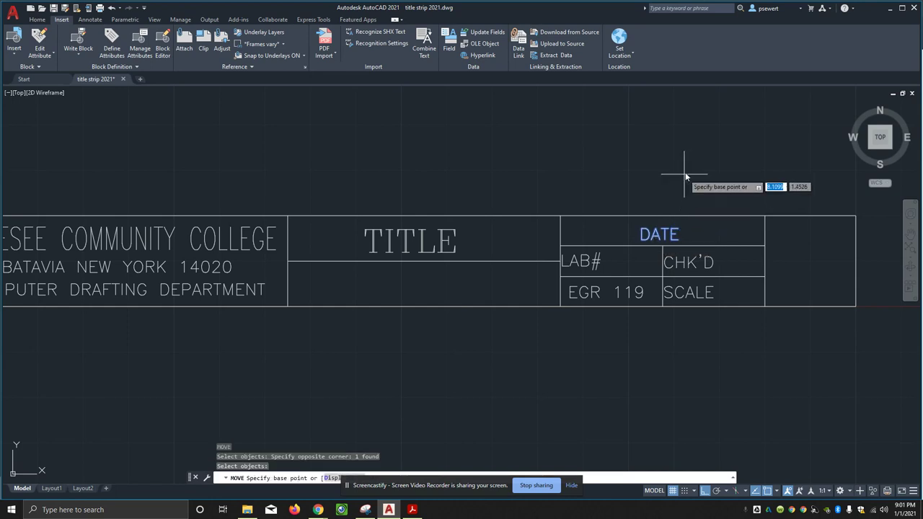
click(686, 175)
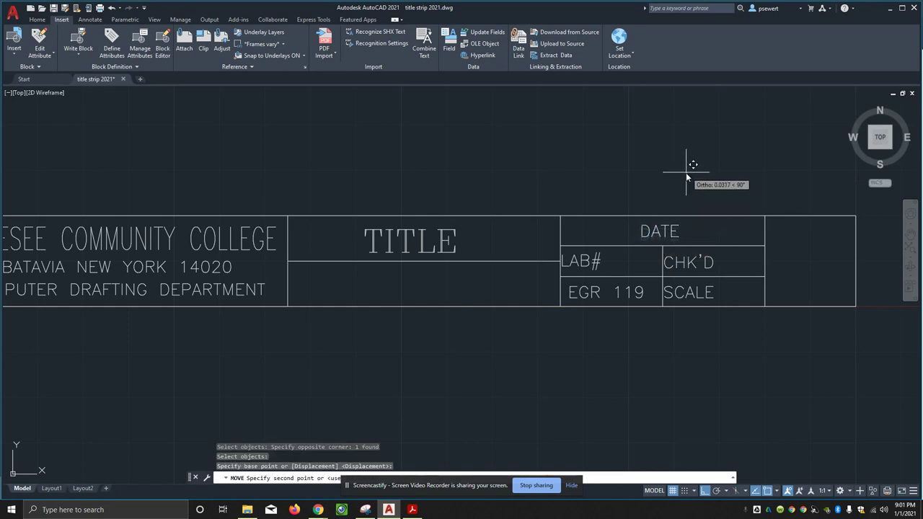
click(686, 173)
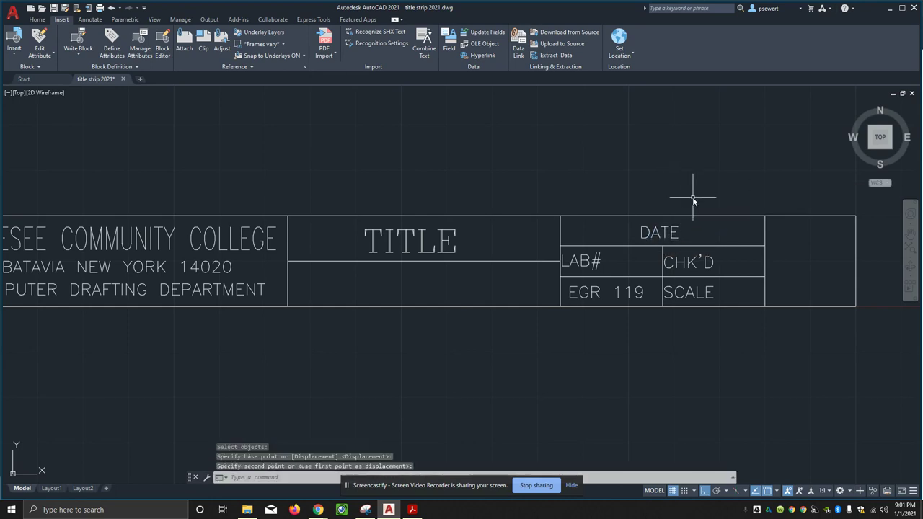
key(Escape)
key(Escape)
key(Escape)
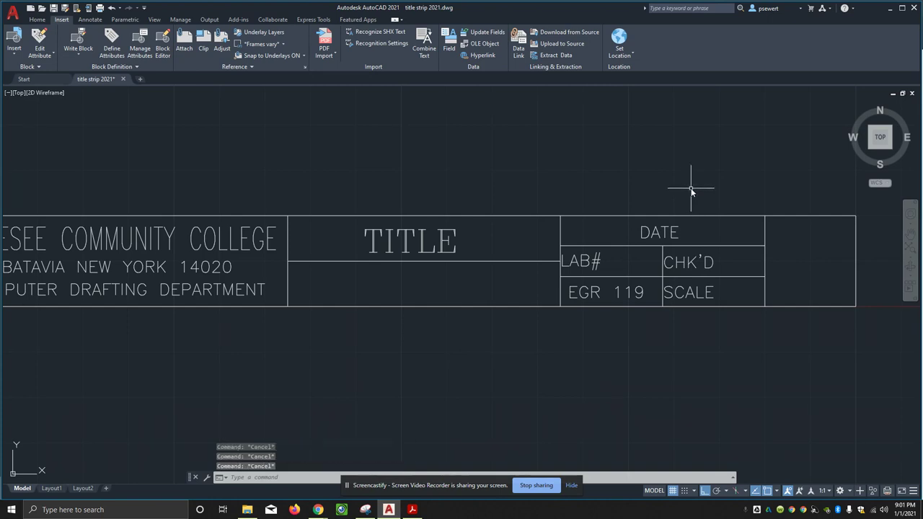
Check the text style settings in the Home tab's Annotation panel.
mouse_move(699, 245)
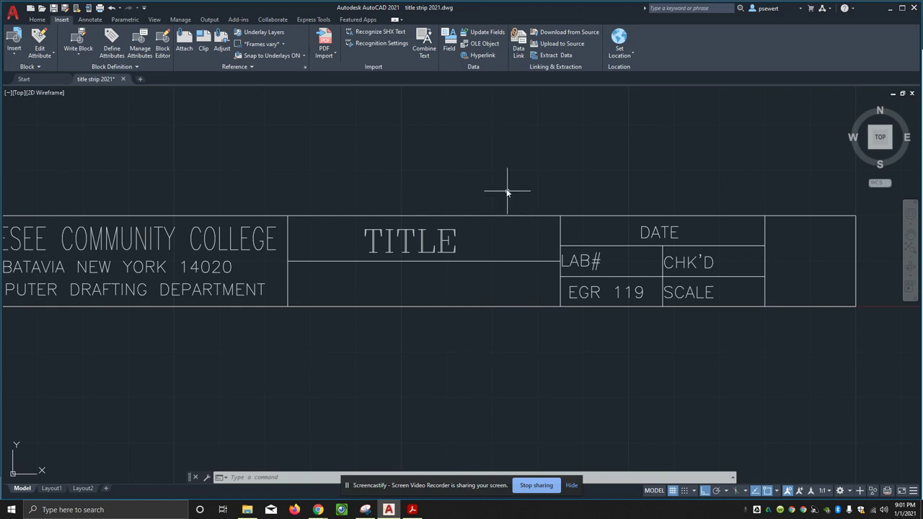
click(259, 66)
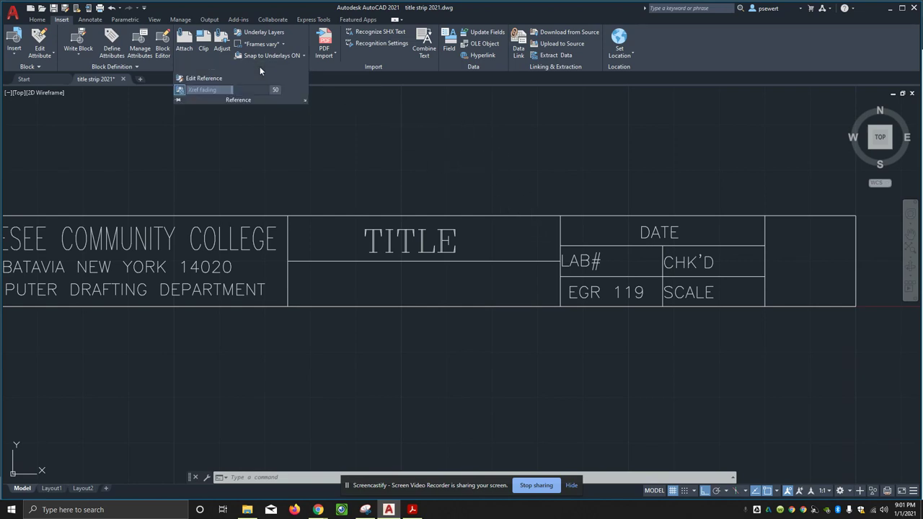
click(37, 19)
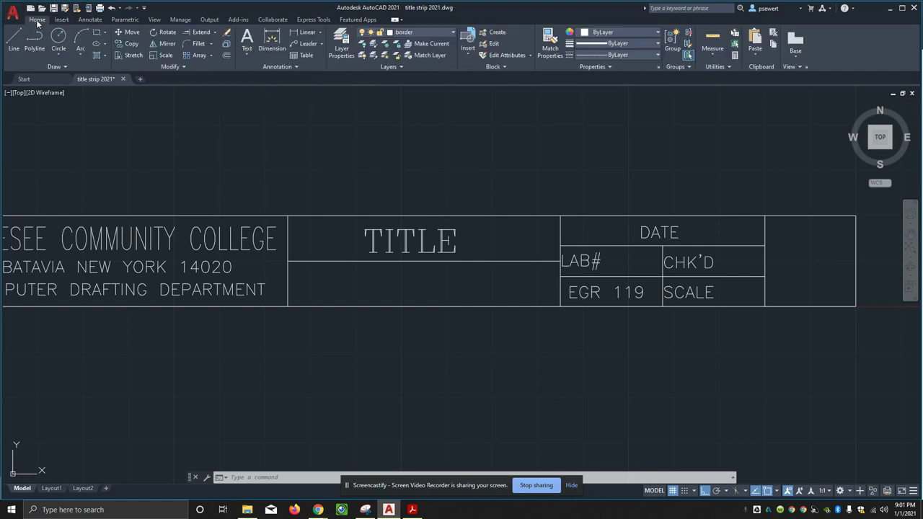
click(280, 70)
click(63, 20)
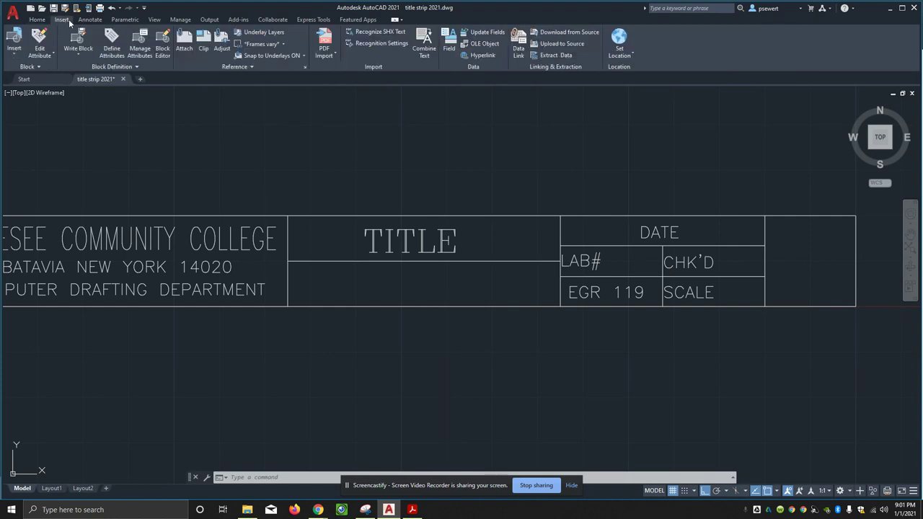
Define a # attribute, place it right after LAB#, and begin another attribute definition.
click(112, 42)
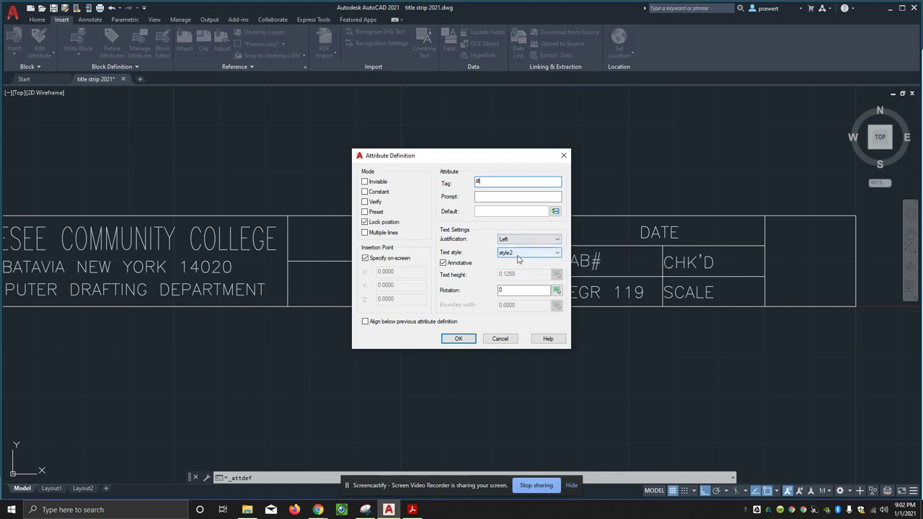
click(459, 339)
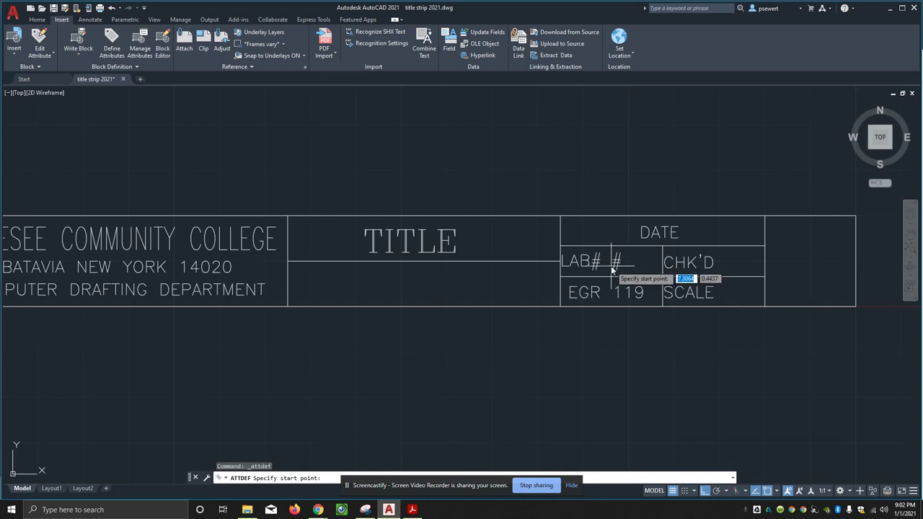
click(612, 268)
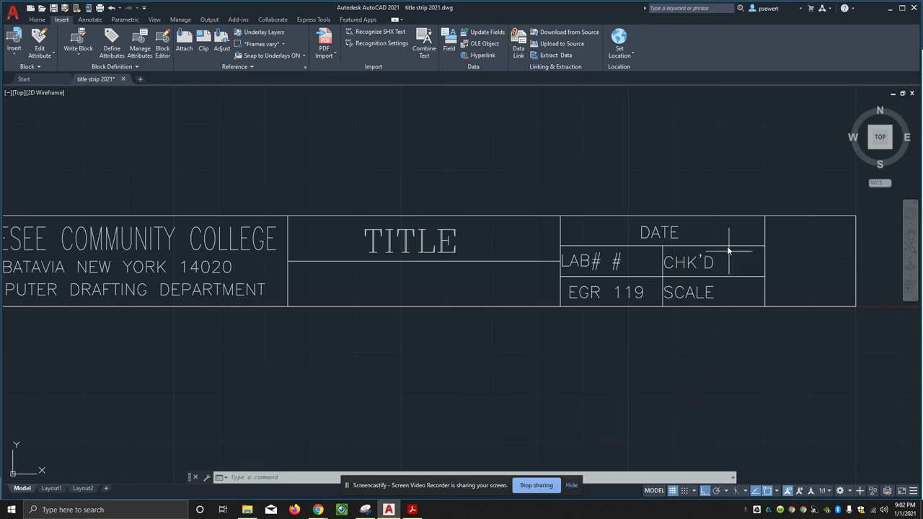
click(112, 40)
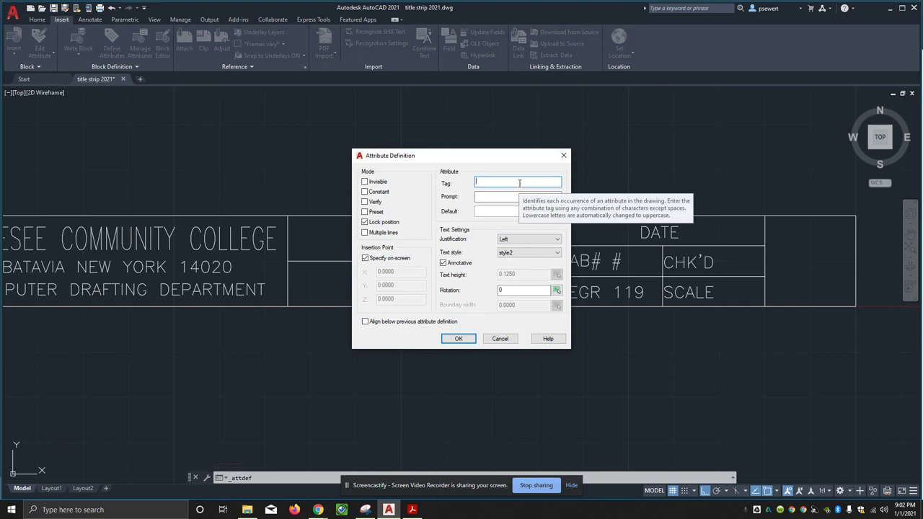
Define an X:X attribute and place it right after SCALE.
text(X.X)
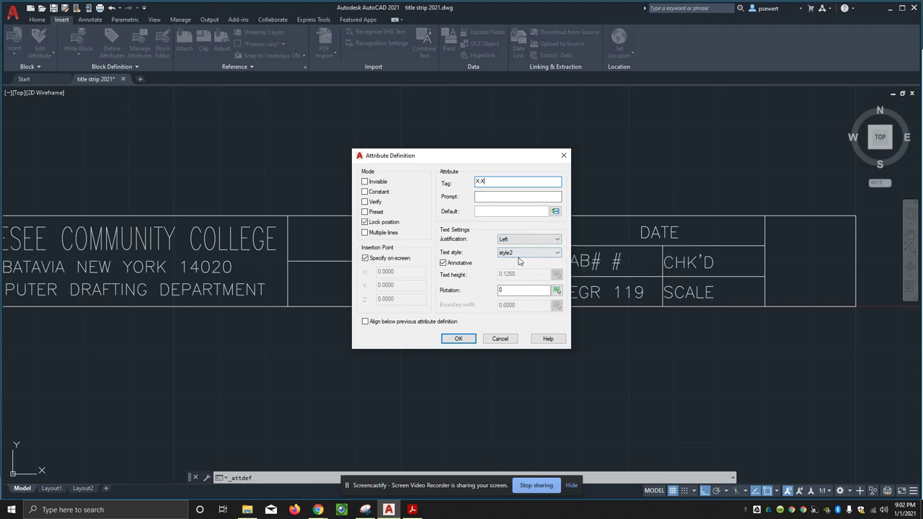
click(459, 338)
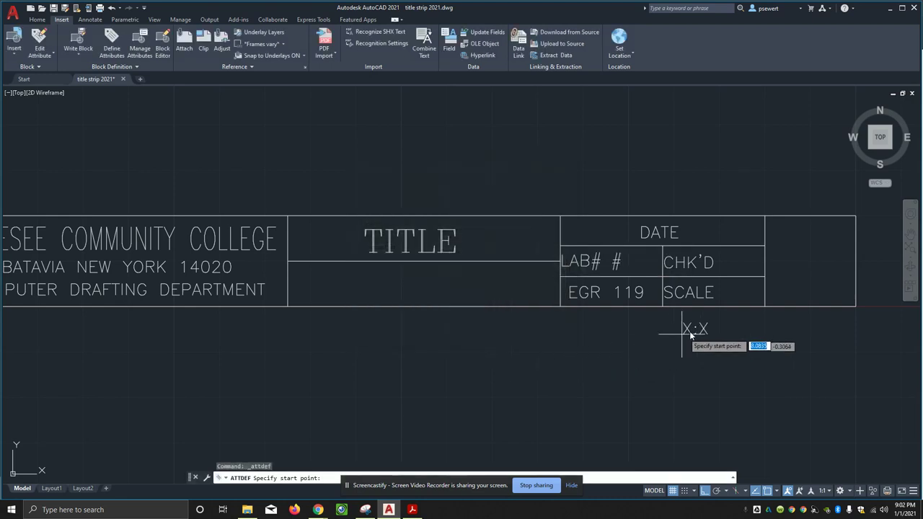
click(721, 303)
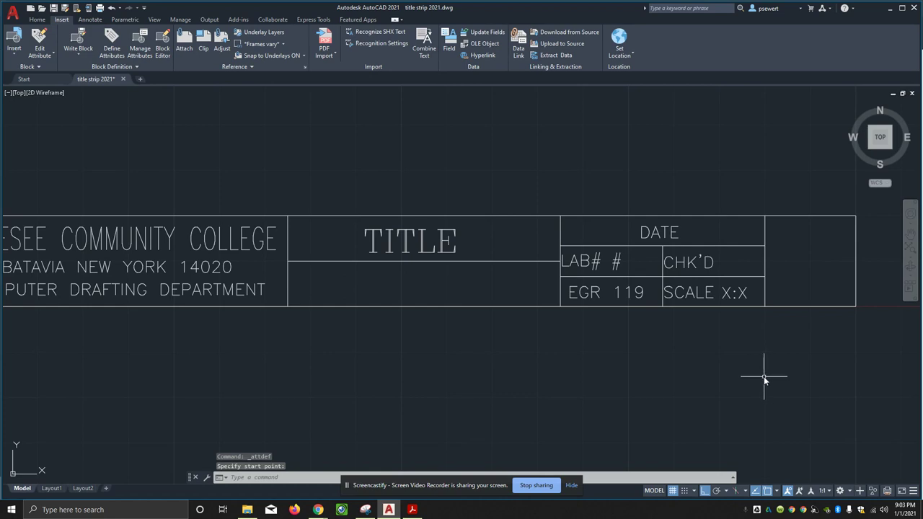
key(Escape)
key(Escape)
key(Escape)
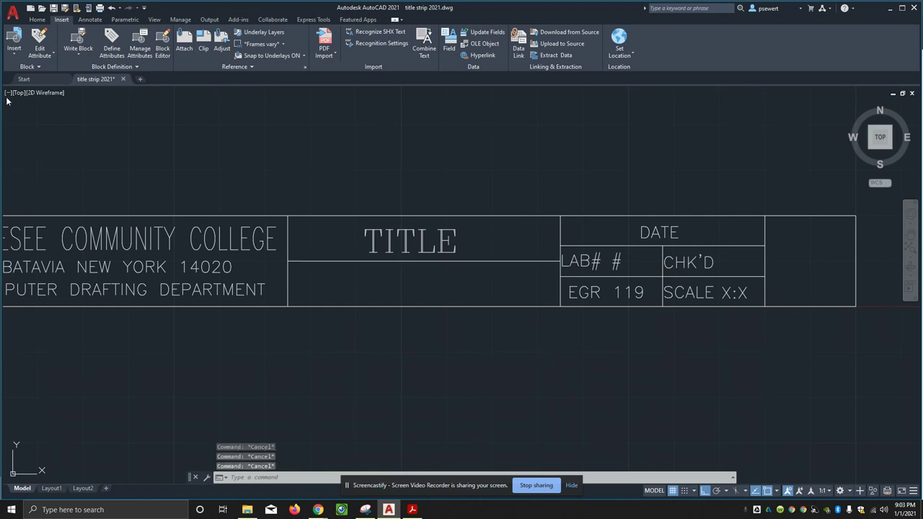
Save the drawing as title strip 2021.dwg, replacing the existing file.
click(65, 8)
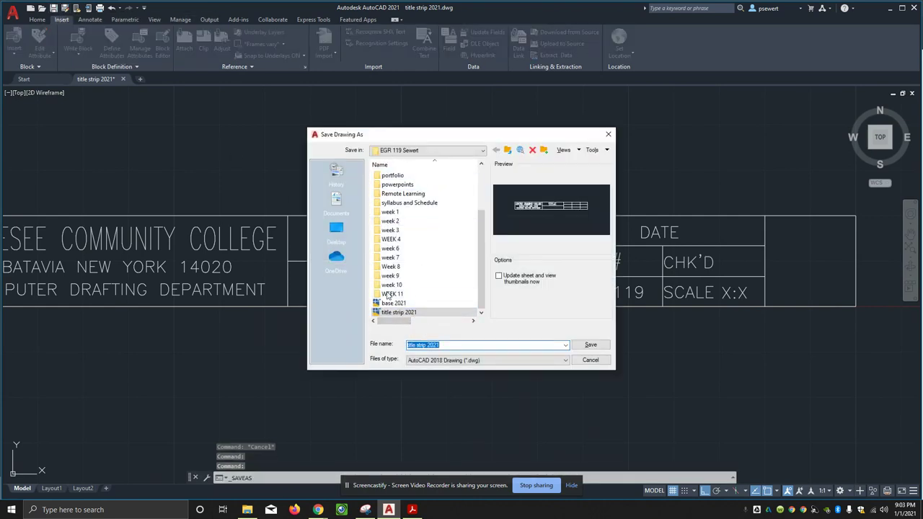
click(589, 345)
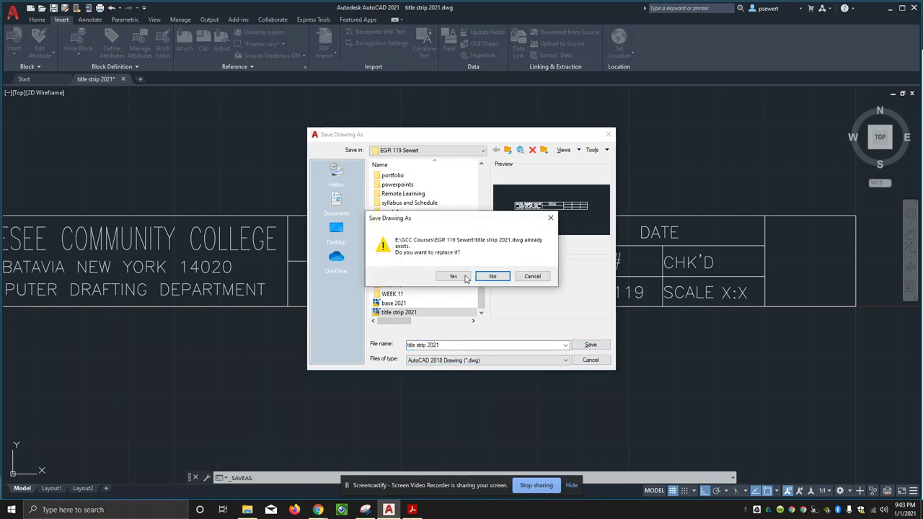
click(453, 277)
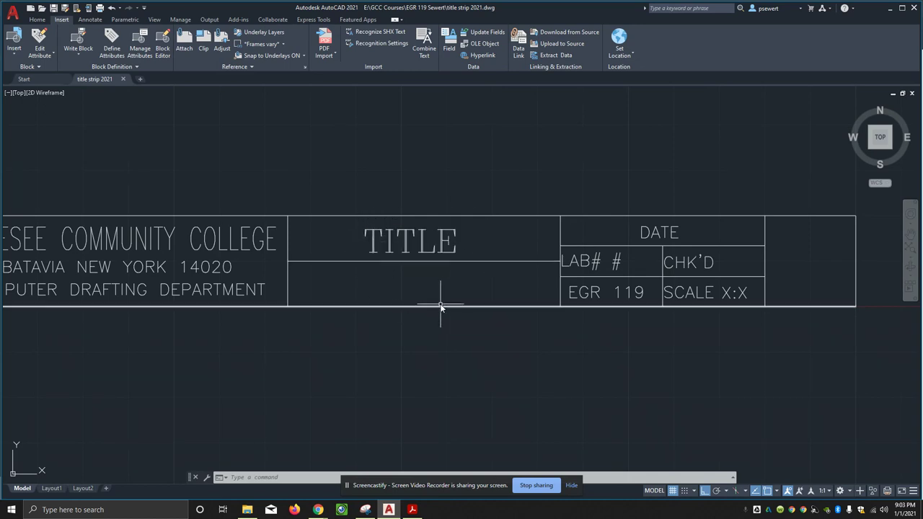
key(Escape)
key(Escape)
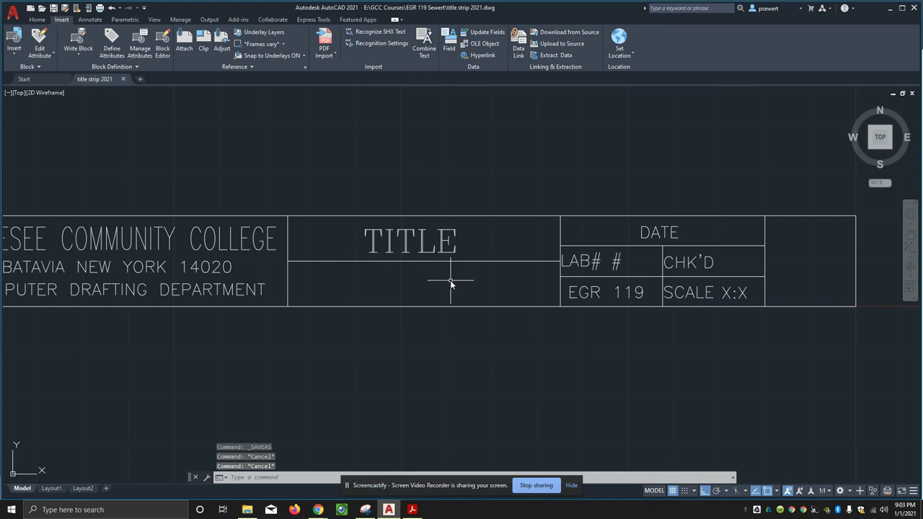
text(co)
key(Return)
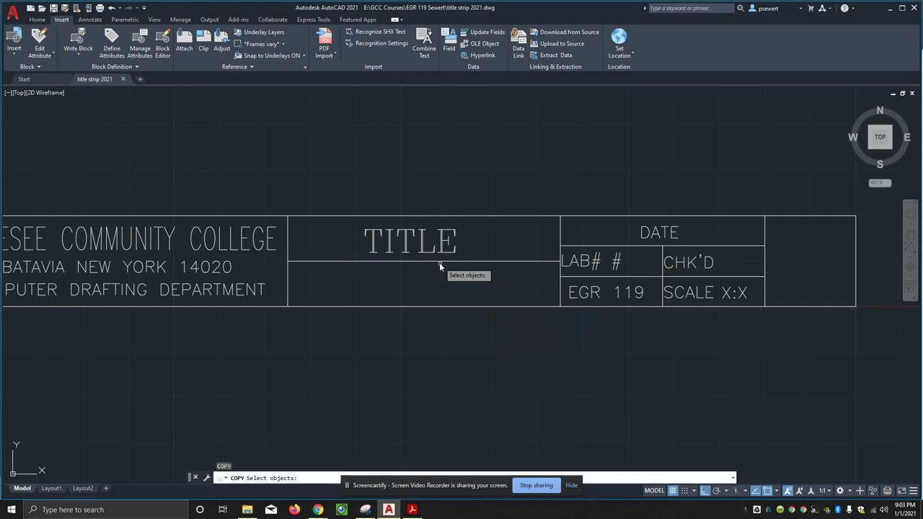
click(425, 249)
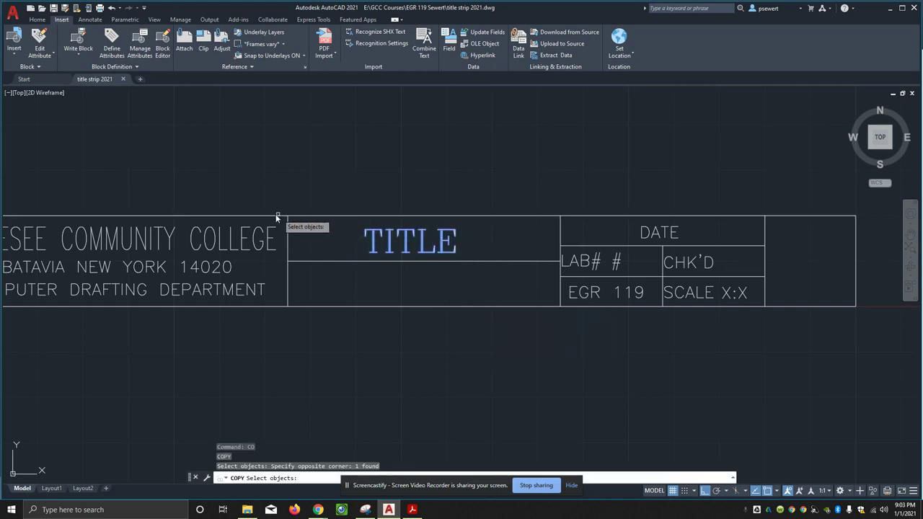
key(Return)
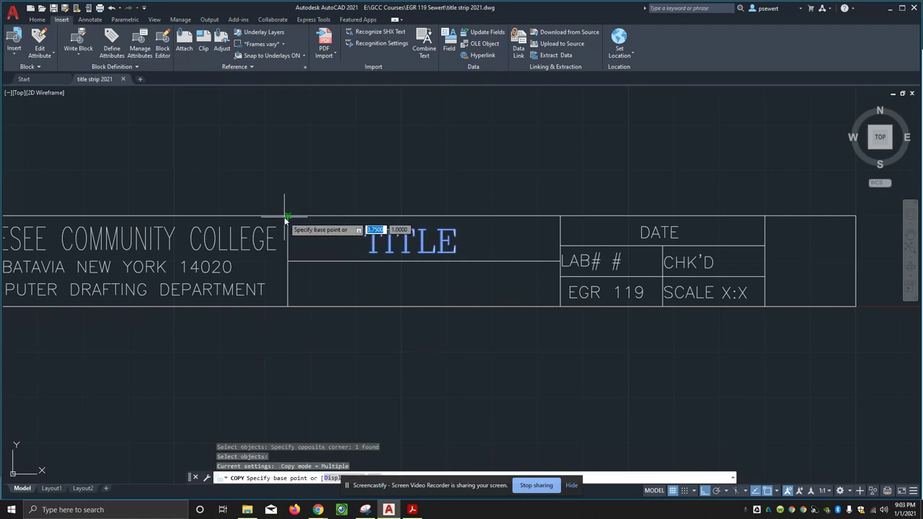
click(286, 217)
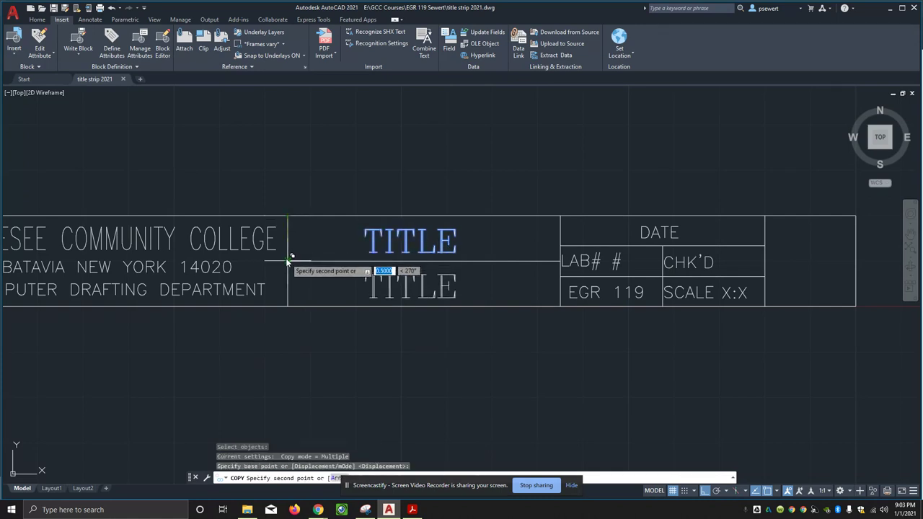
click(526, 335)
key(Escape)
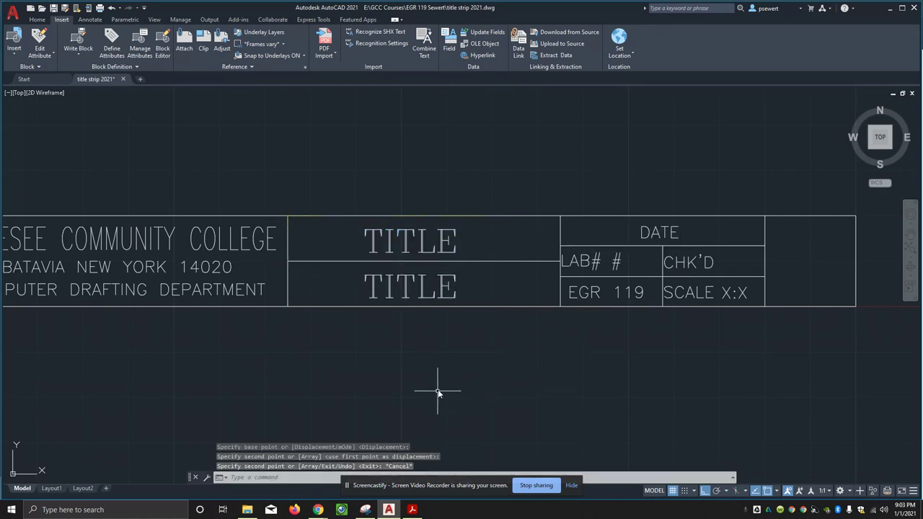
click(442, 299)
double_click(442, 299)
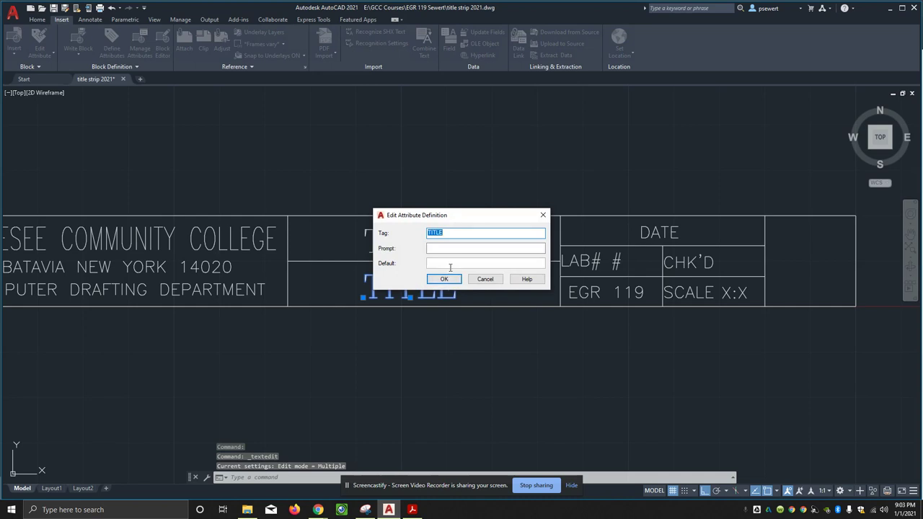
click(479, 279)
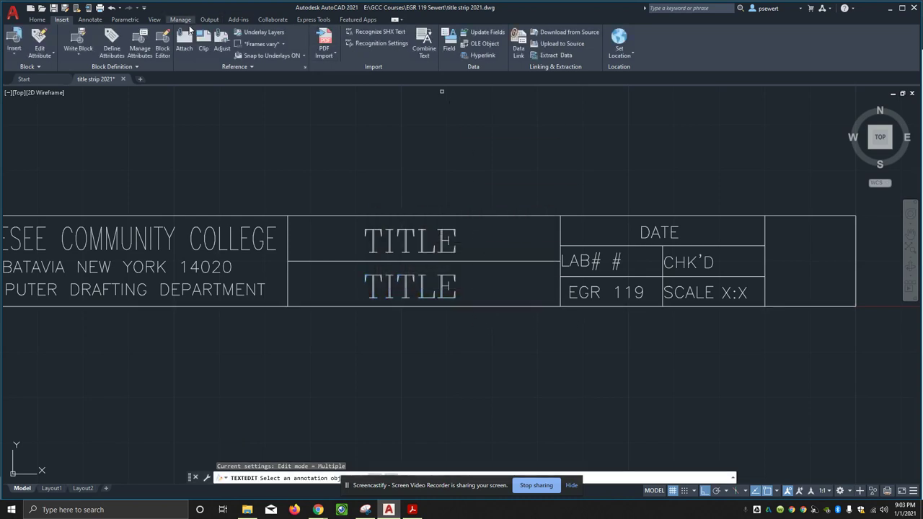
click(111, 8)
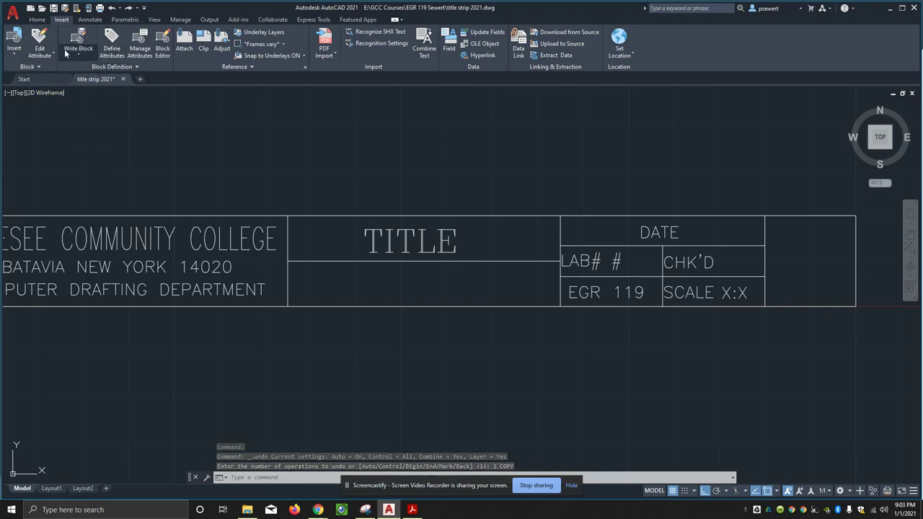
click(37, 19)
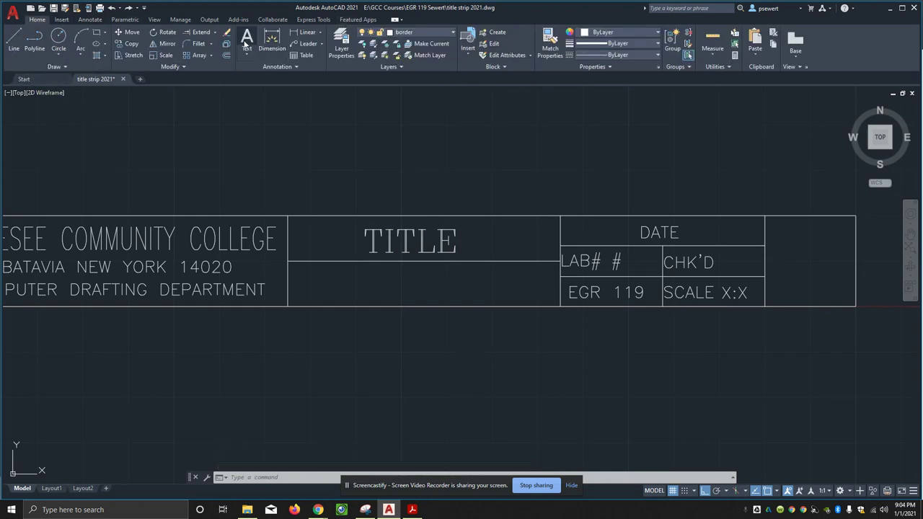
Write the drafter's surname in capitals as Middle Center style1 multiline text in the lower box.
click(247, 40)
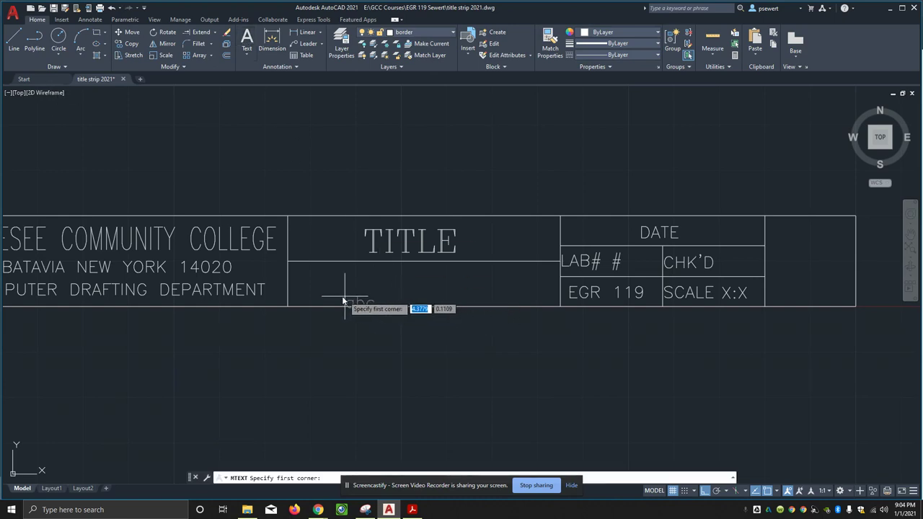
click(293, 304)
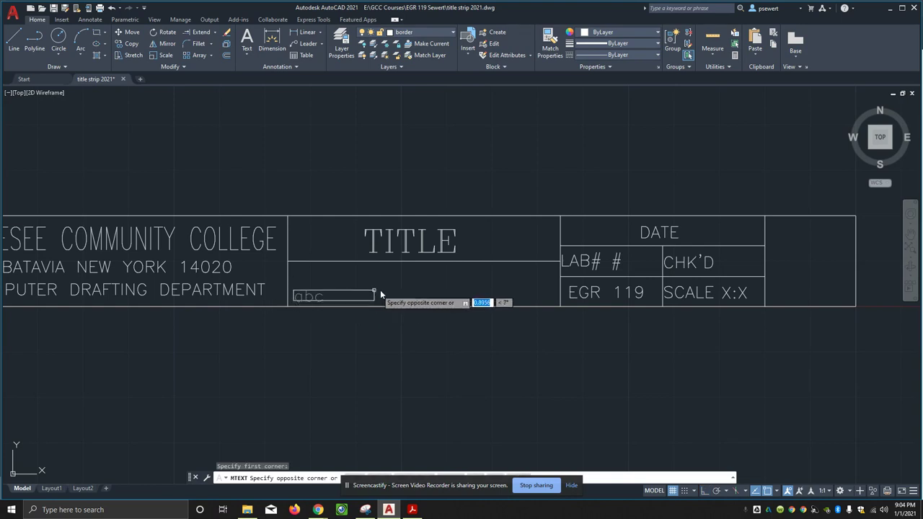
click(556, 265)
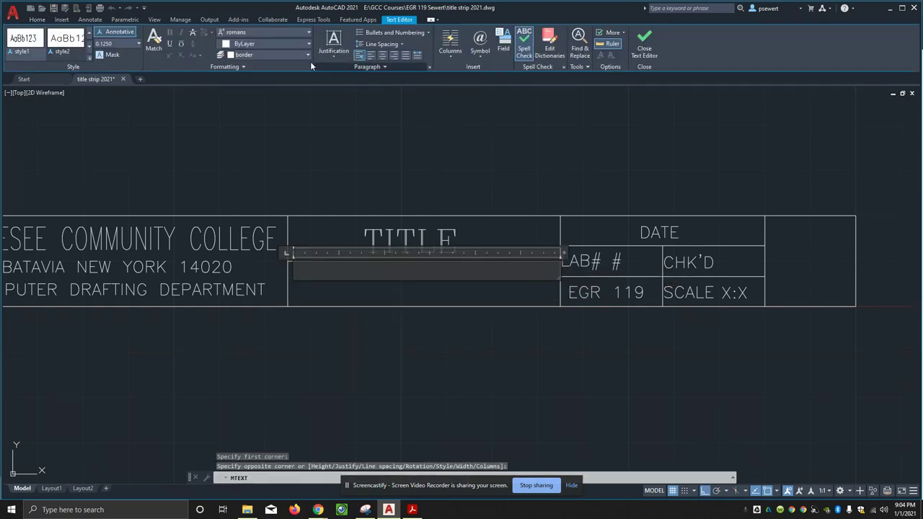
click(123, 33)
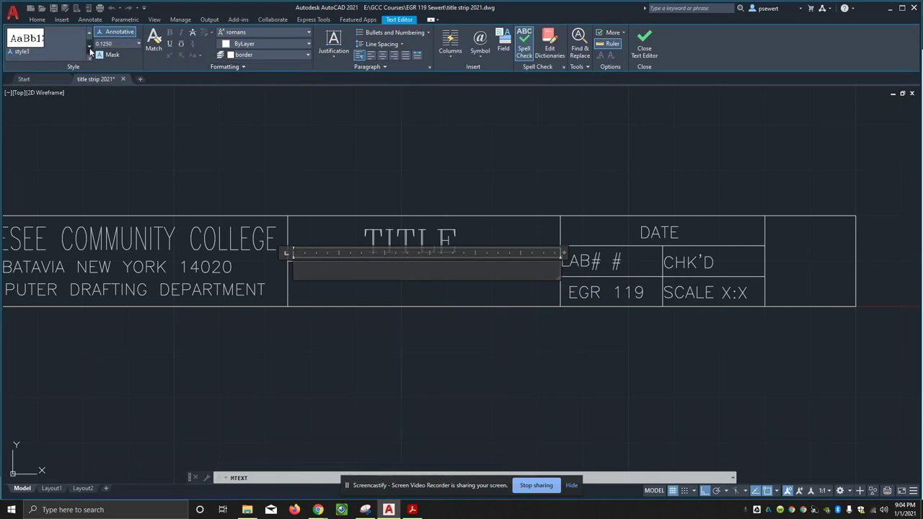
click(24, 45)
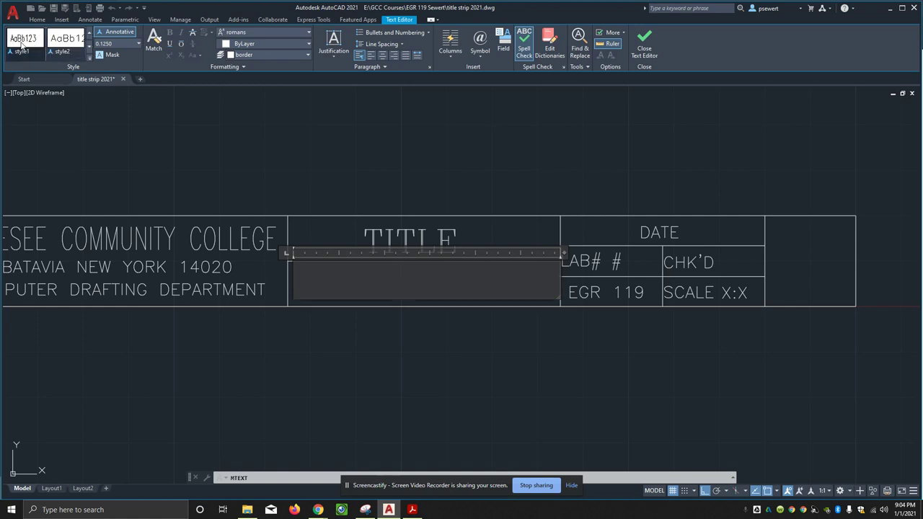
click(328, 51)
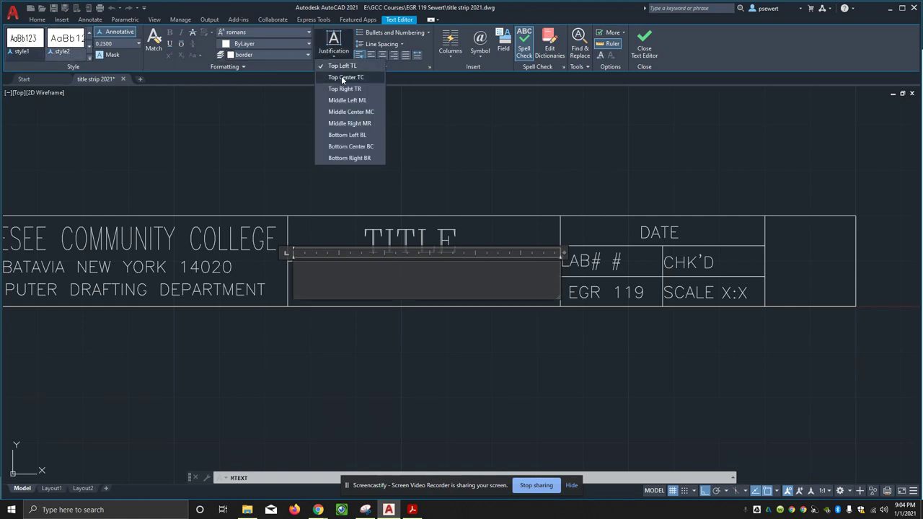
click(342, 115)
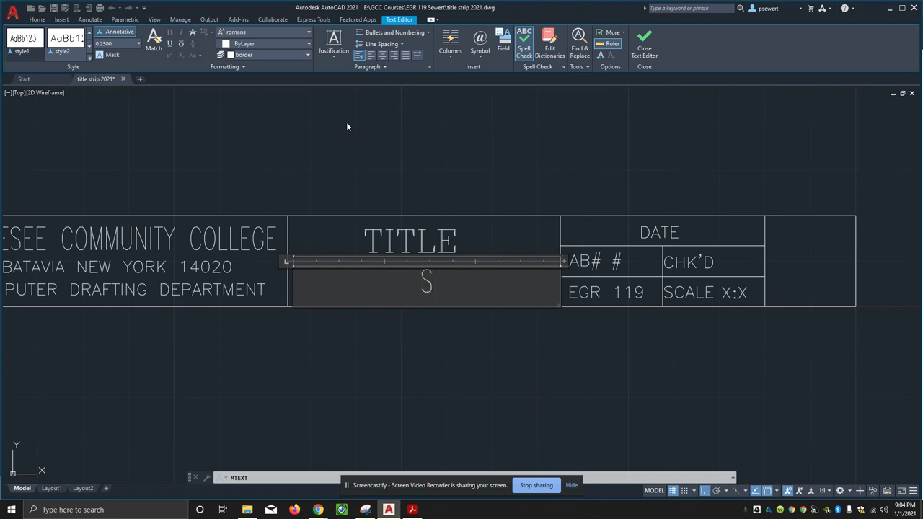
text(EWERT)
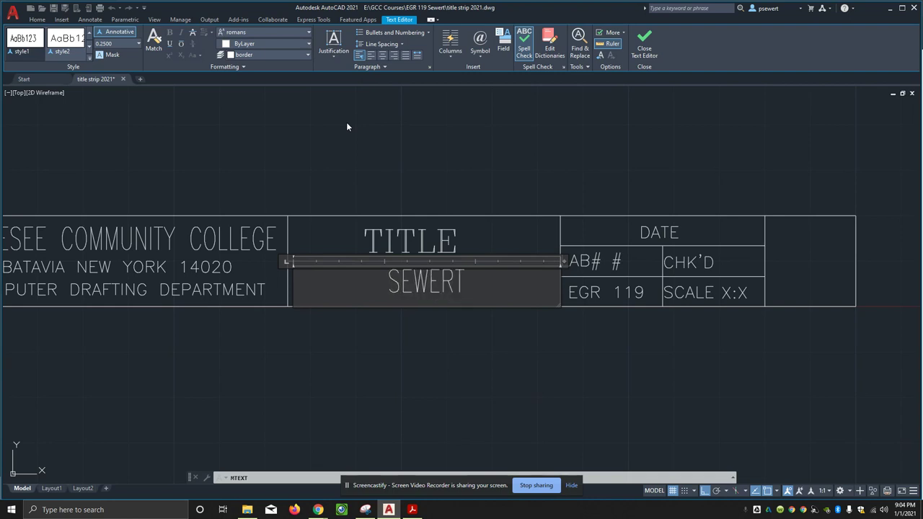
scroll(346, 127, up, 2)
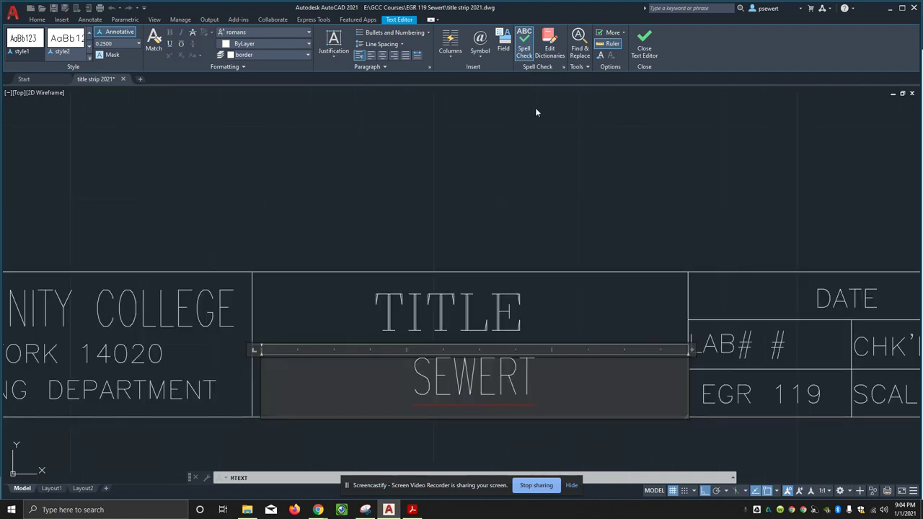
click(644, 44)
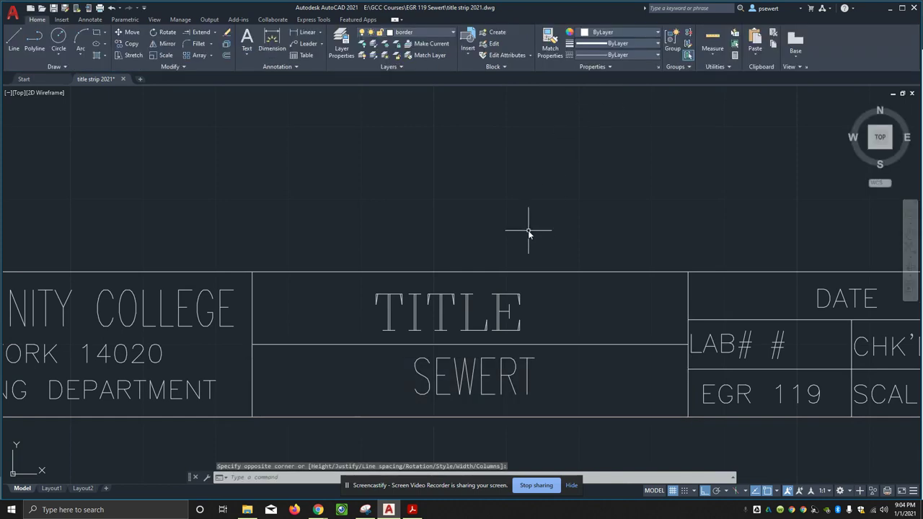
scroll(527, 228, down, 2)
key(Escape)
key(Escape)
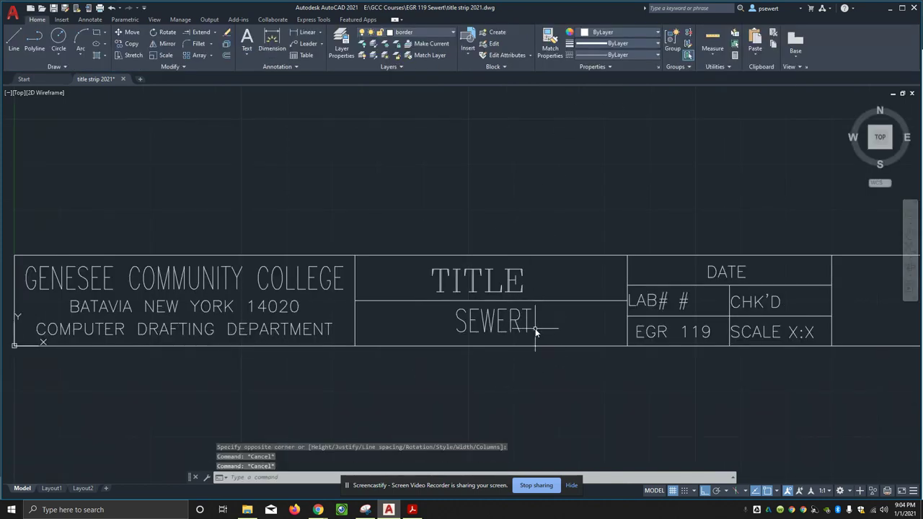
key(m)
key(Return)
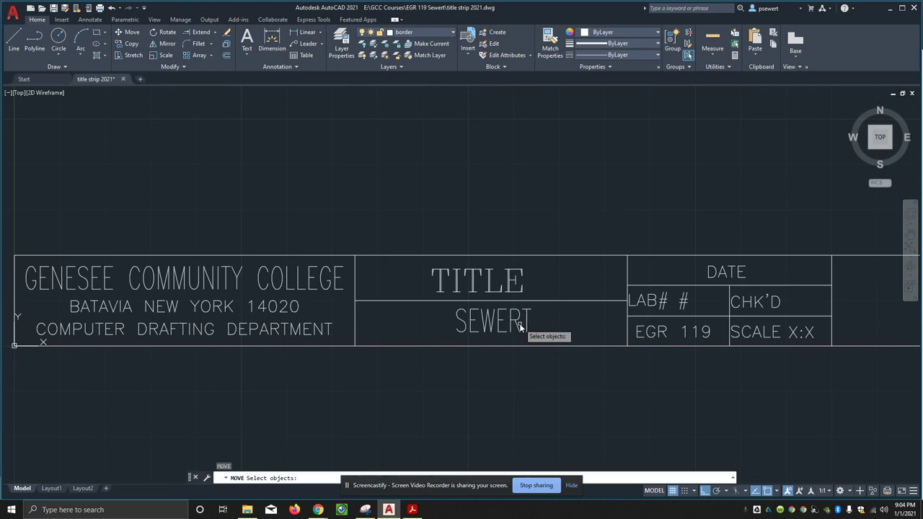
click(520, 330)
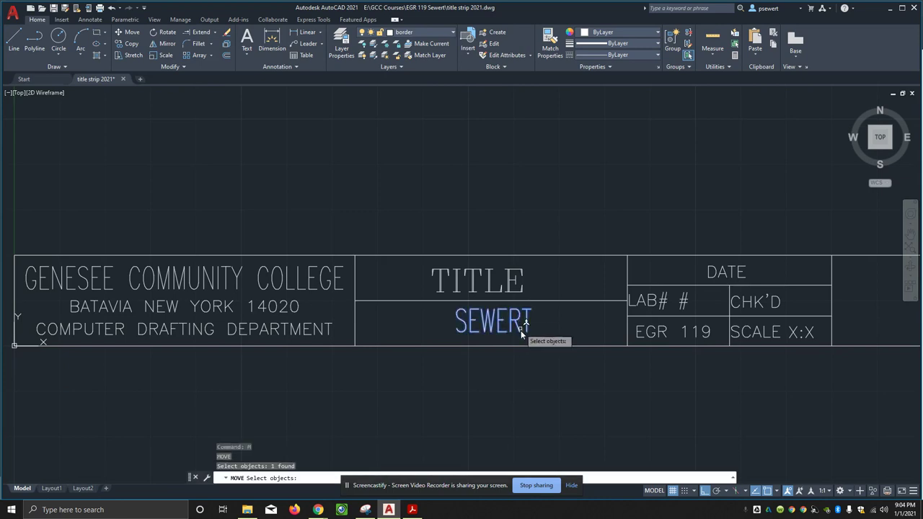
key(Return)
click(549, 374)
click(548, 376)
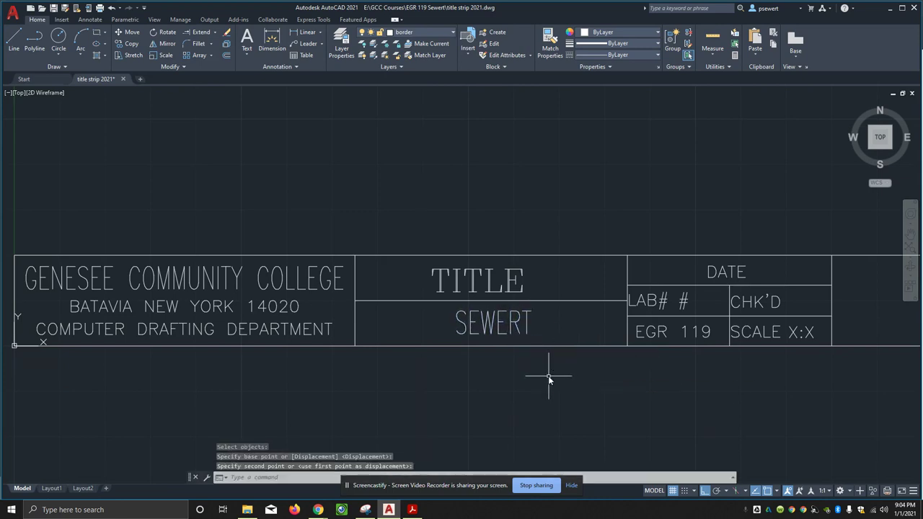